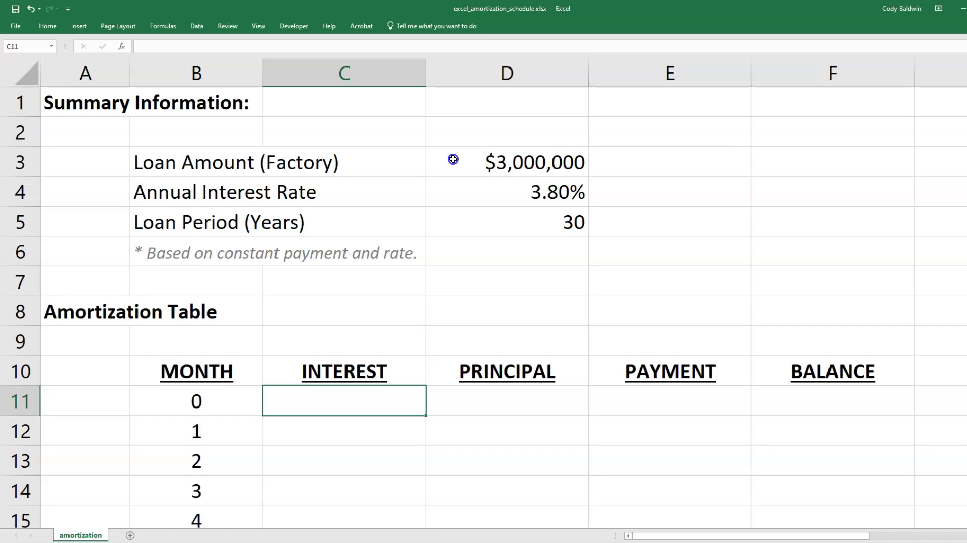
Review the loan amount, interest rate, loan period and the table's column headings.
click(454, 159)
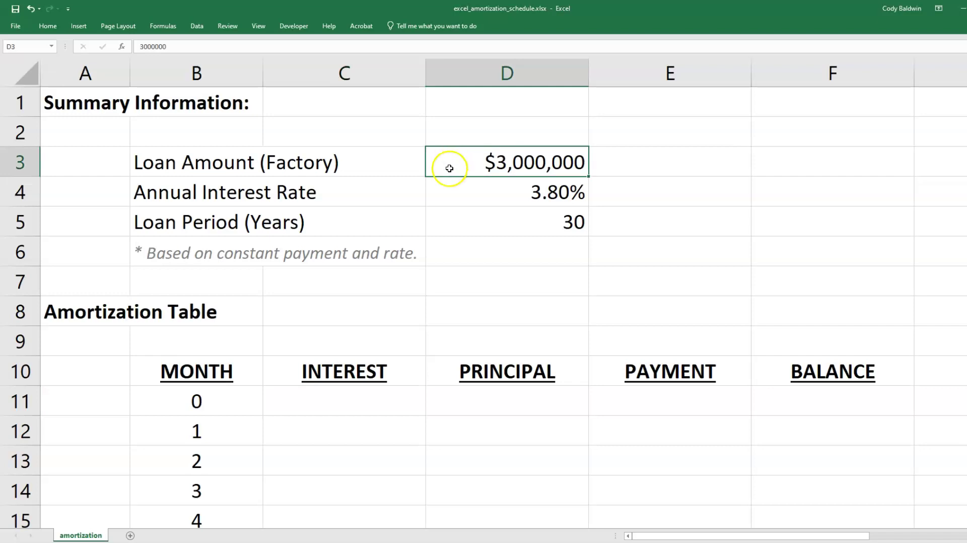
click(455, 191)
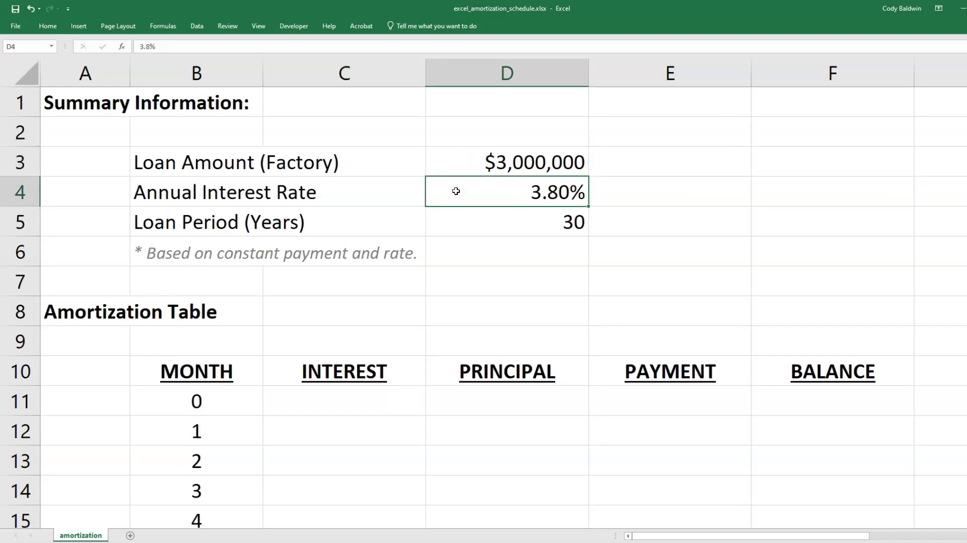
click(464, 230)
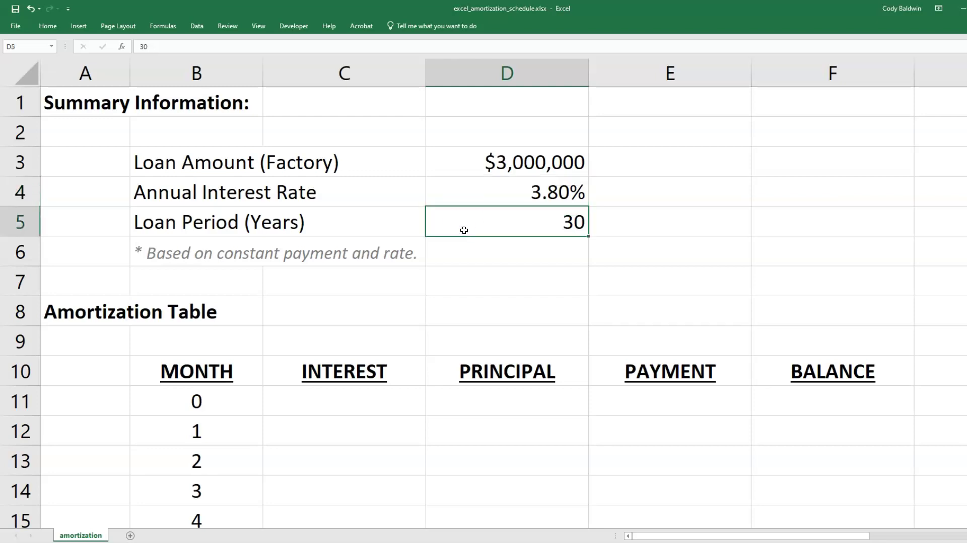
click(464, 228)
click(189, 374)
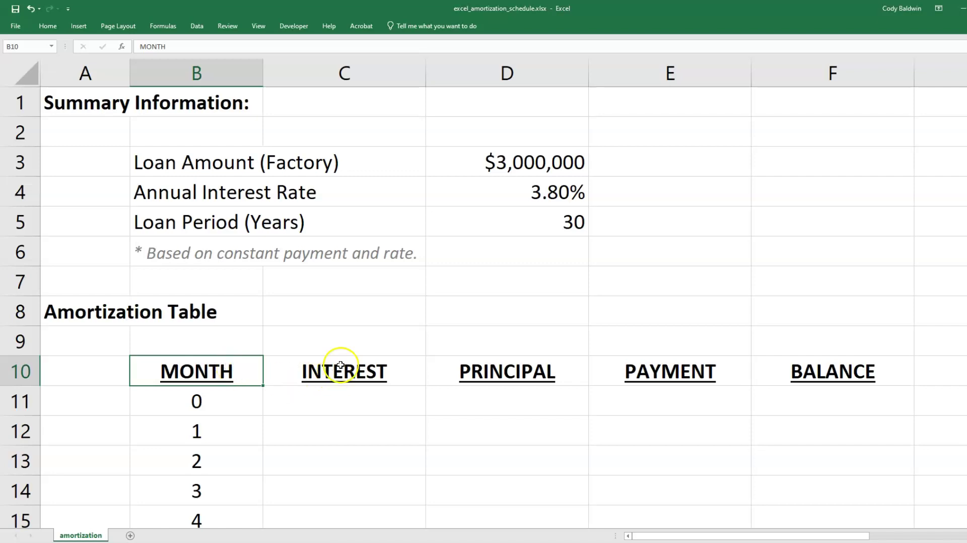
drag(358, 376, 475, 365)
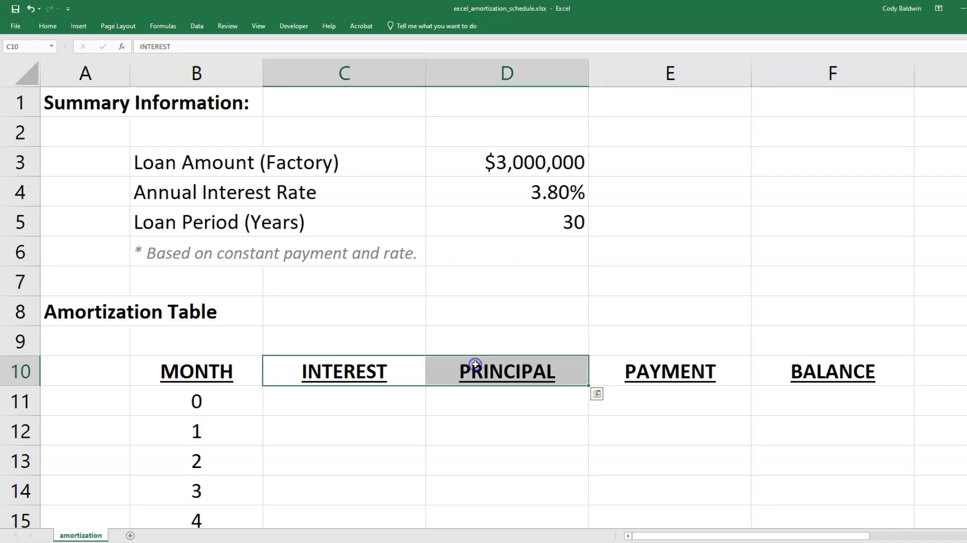
click(665, 376)
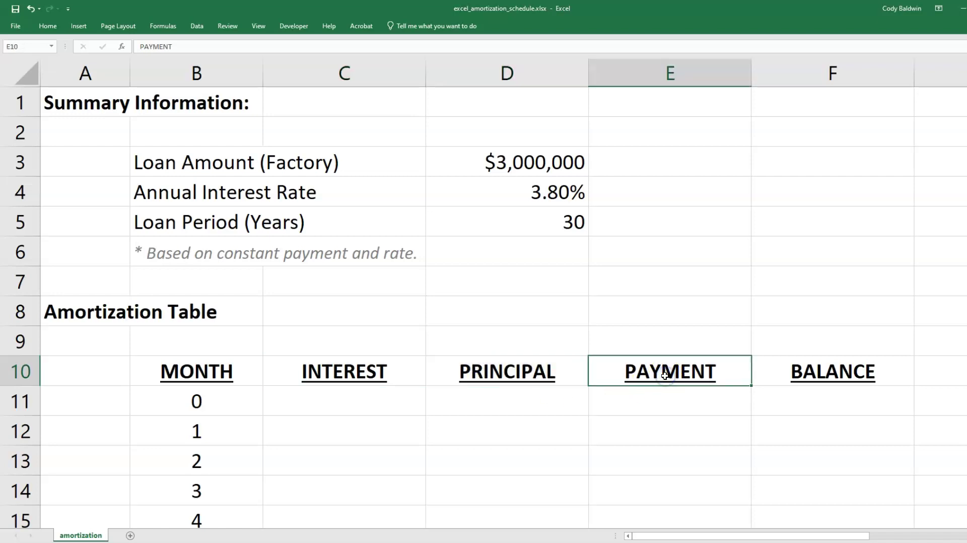
click(806, 381)
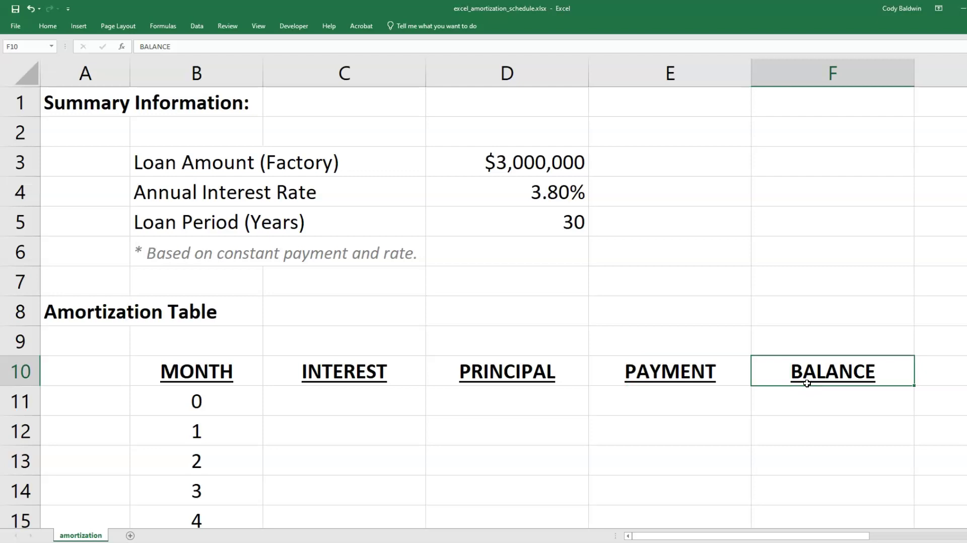
Enter 0 for month 0's interest, principal and payment, and =D3 as its balance.
click(360, 403)
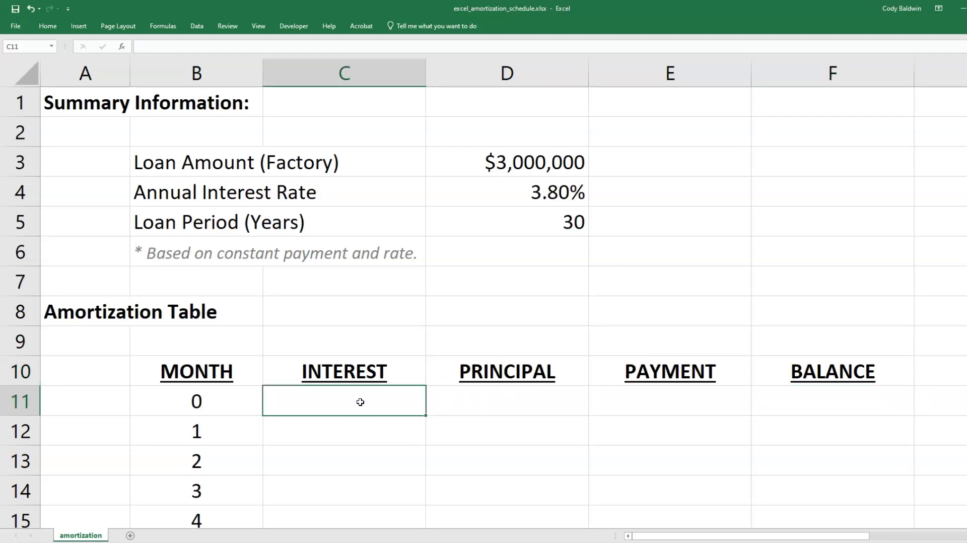
text(0)
key(Tab)
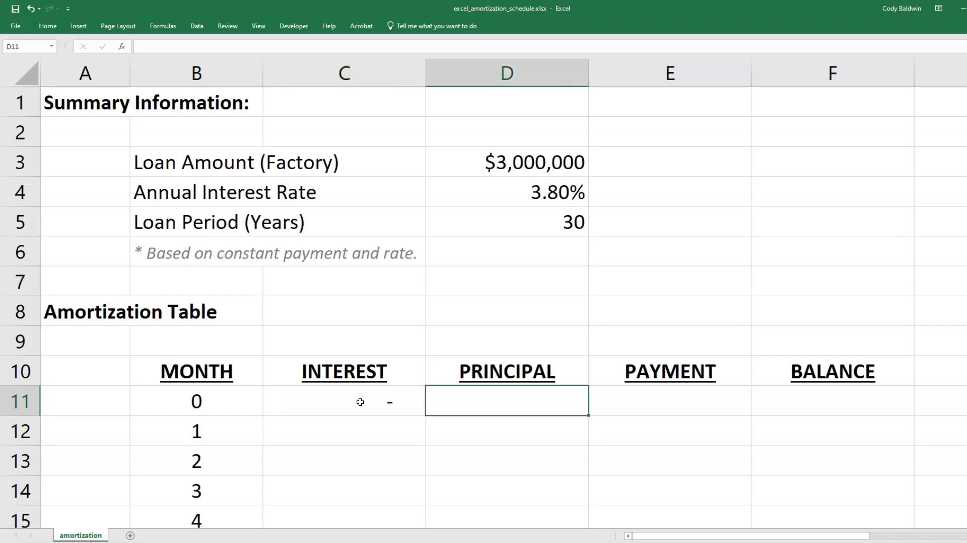
text(0)
key(Tab)
text(0)
key(Tab)
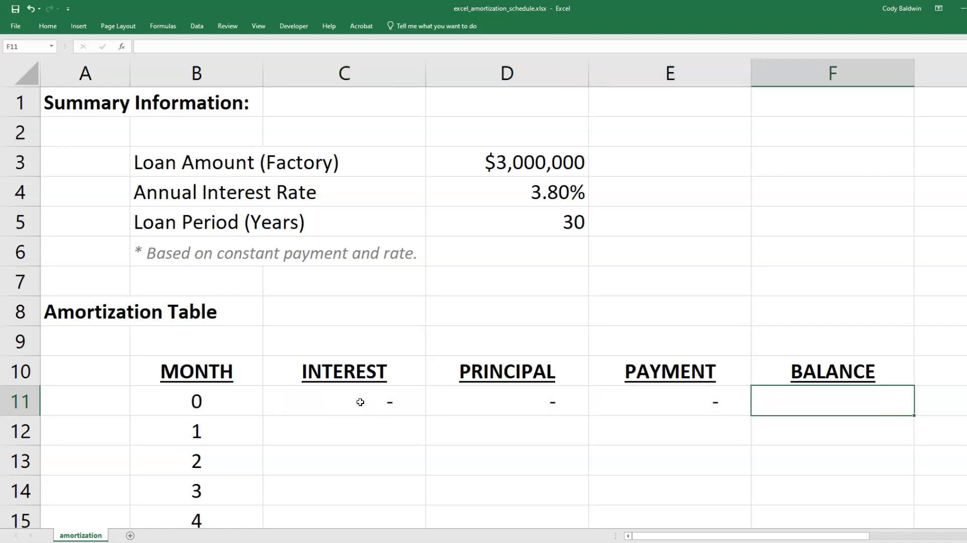
text(=)
click(499, 163)
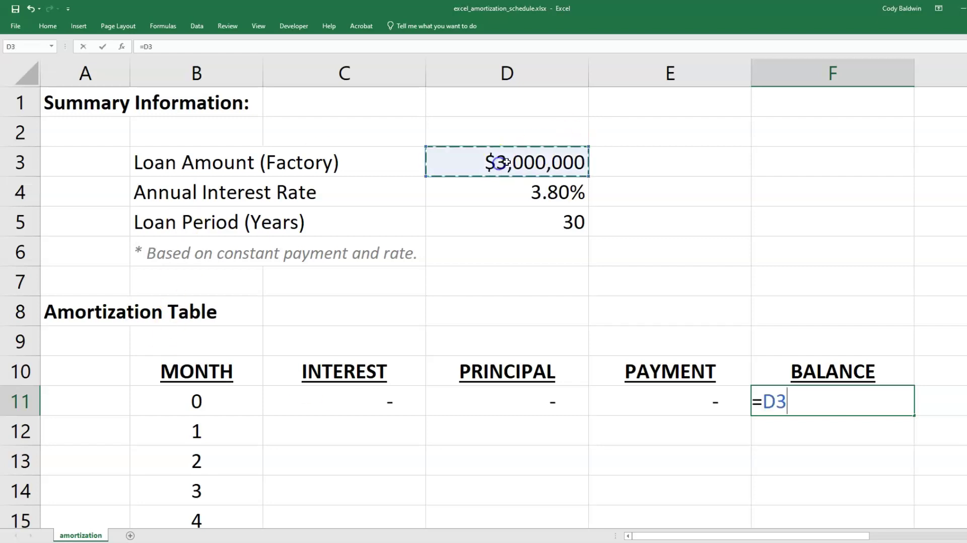
key(Return)
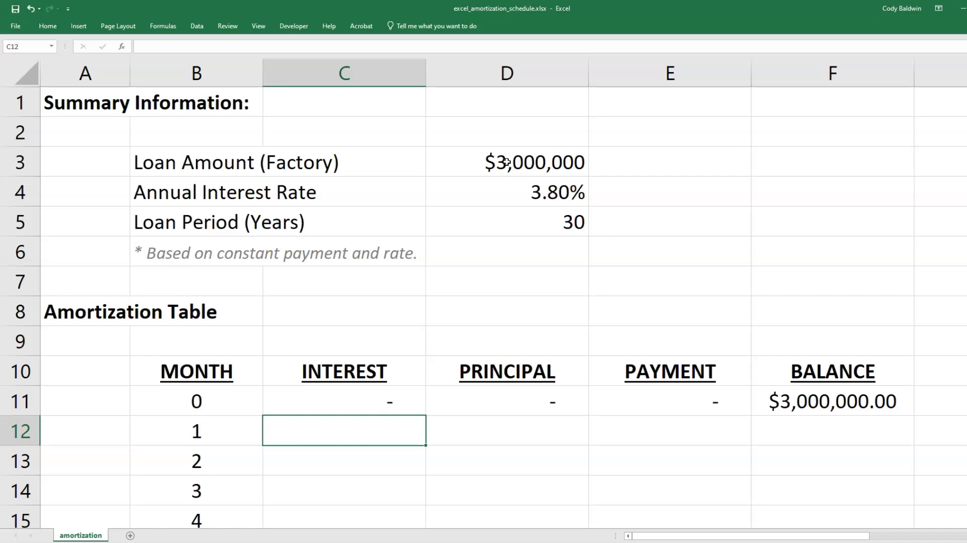
Begin C12 as =IPMT($D$4/12, B12 with the annual rate reference locked.
text(=I)
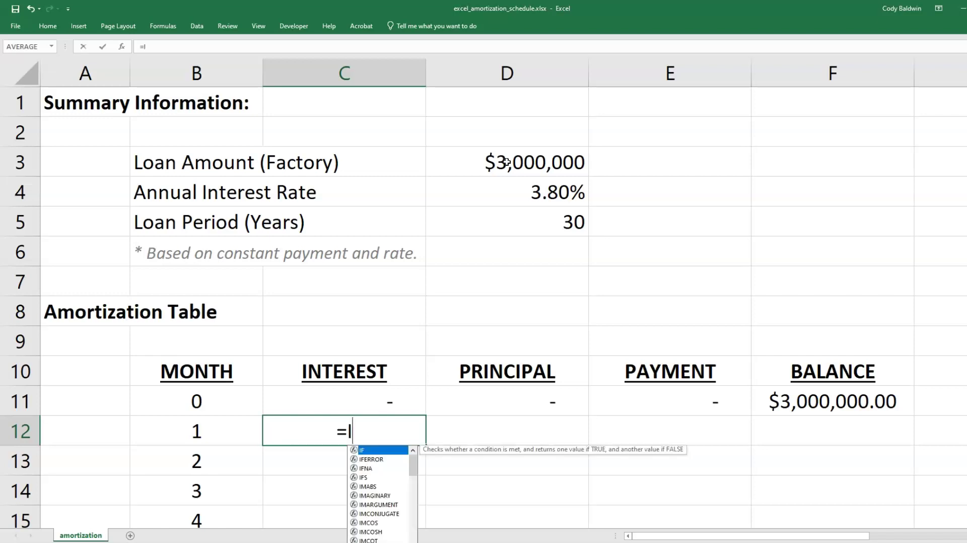
text(PMT)
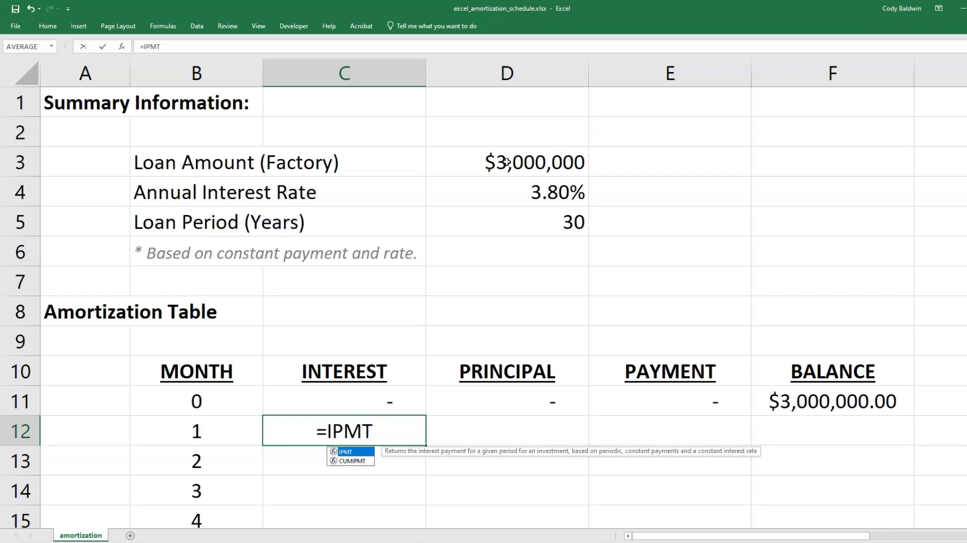
text(()
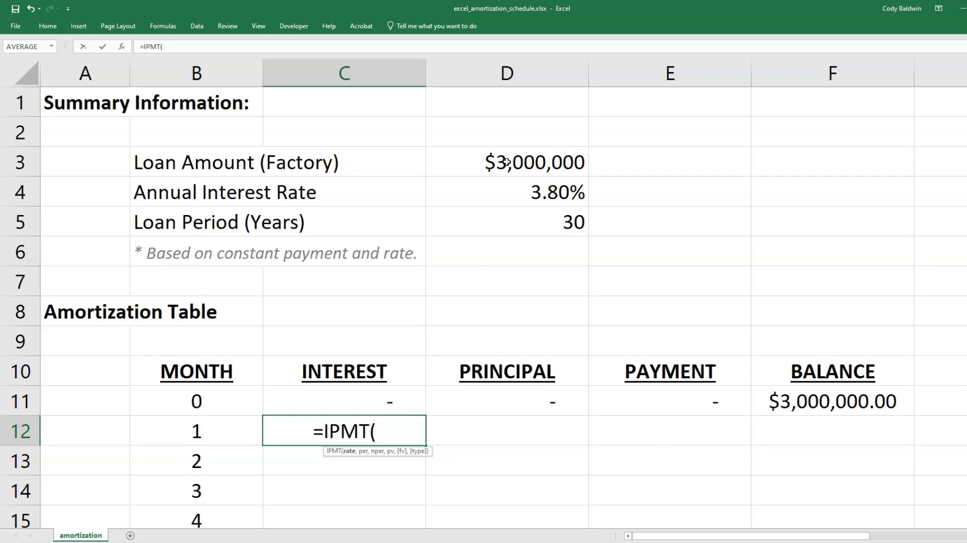
click(495, 189)
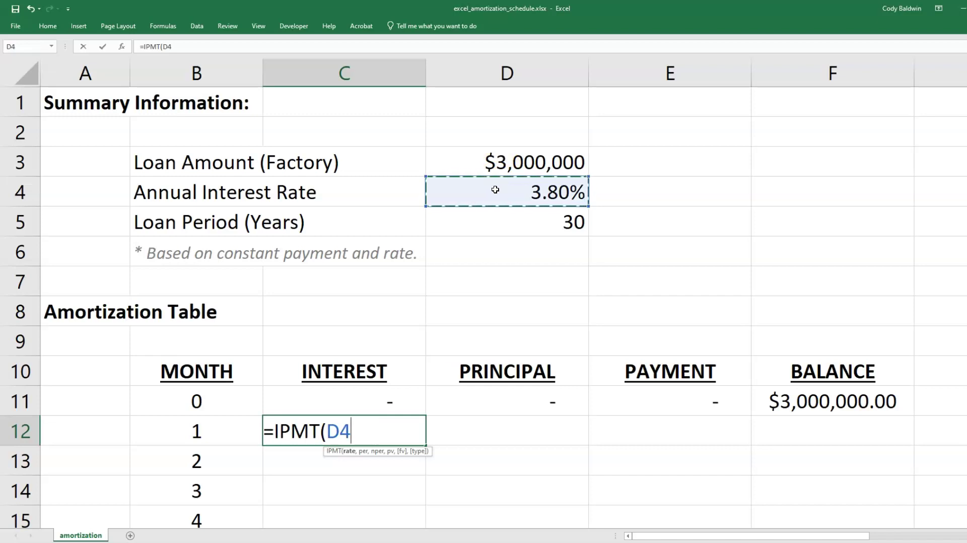
text(/12)
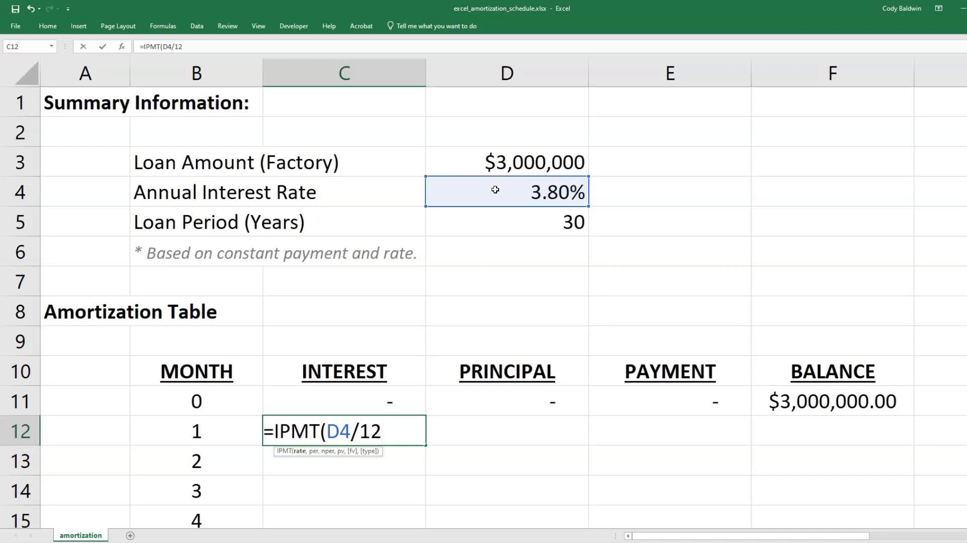
text(,)
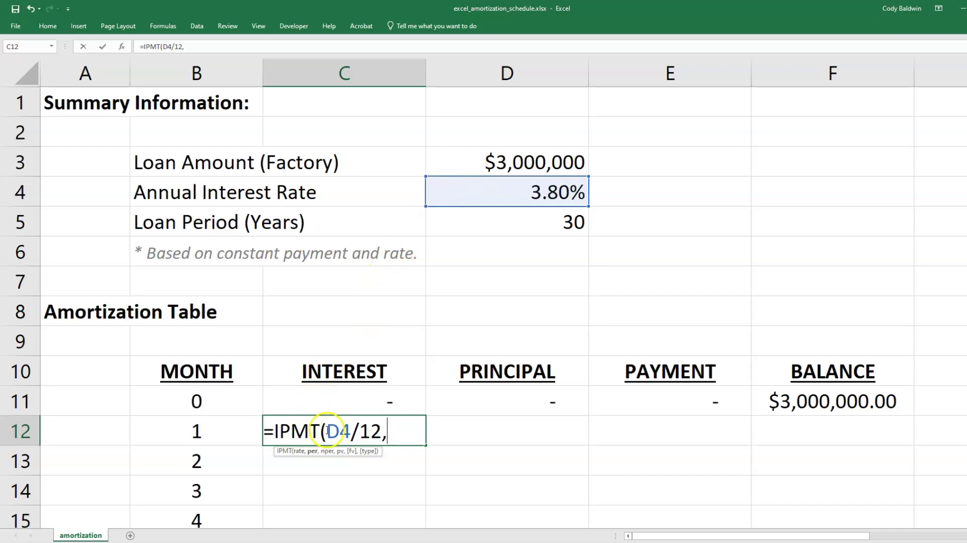
click(326, 431)
text($)
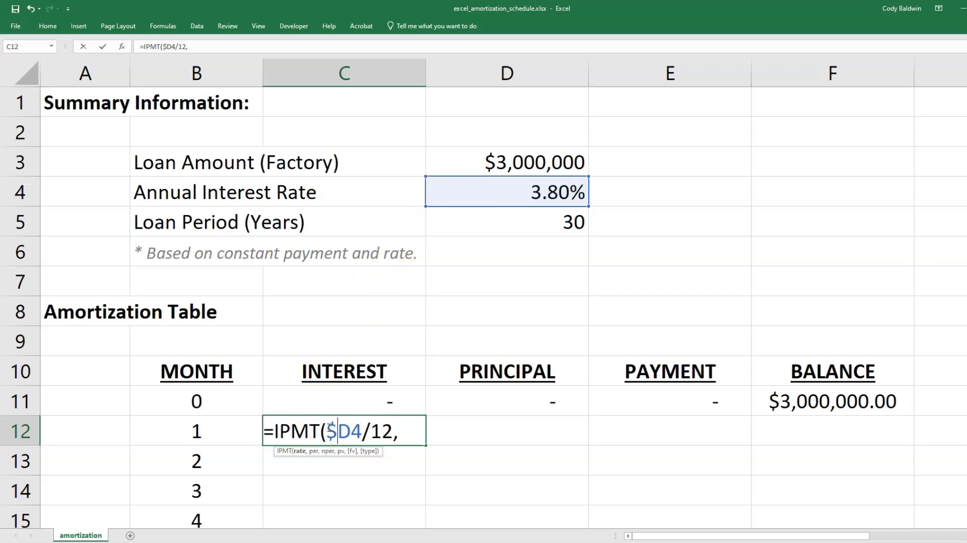
click(351, 431)
text($)
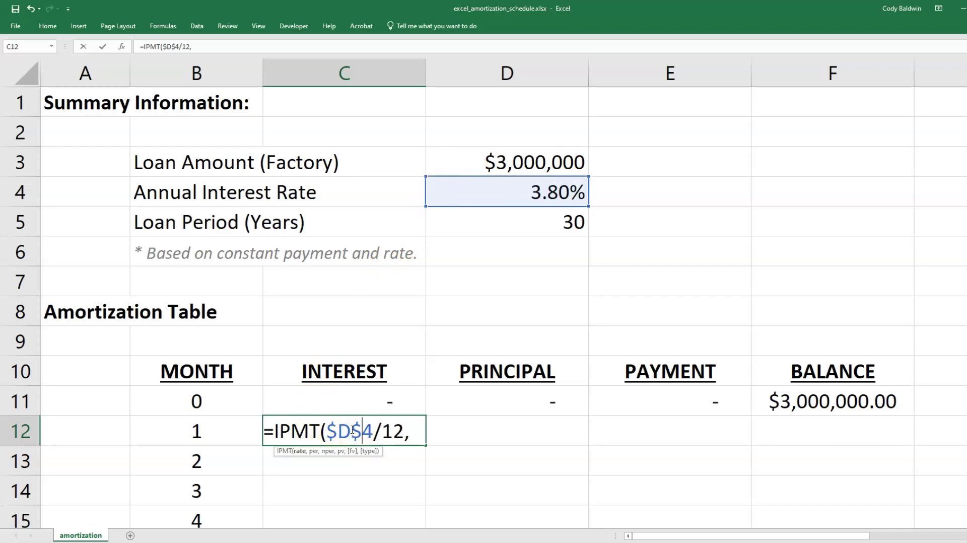
click(412, 433)
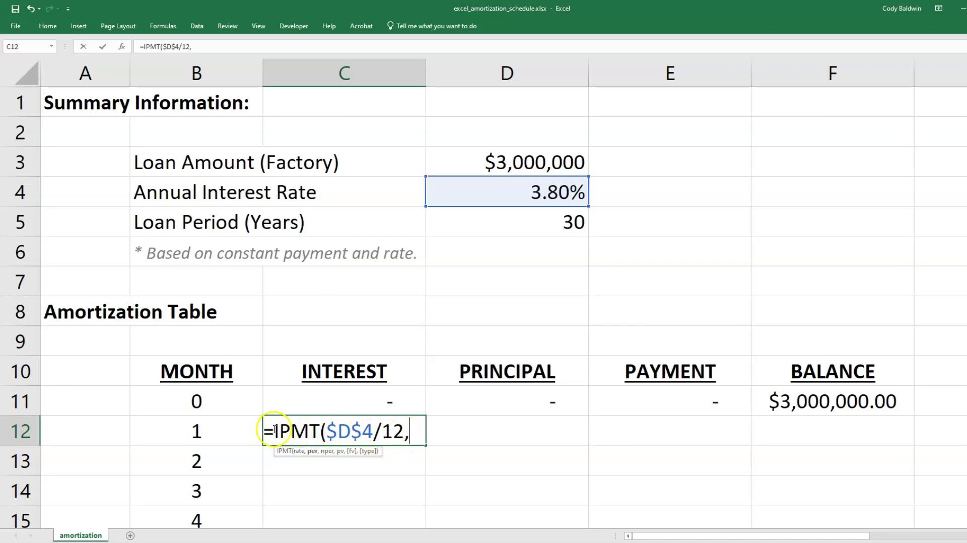
click(209, 427)
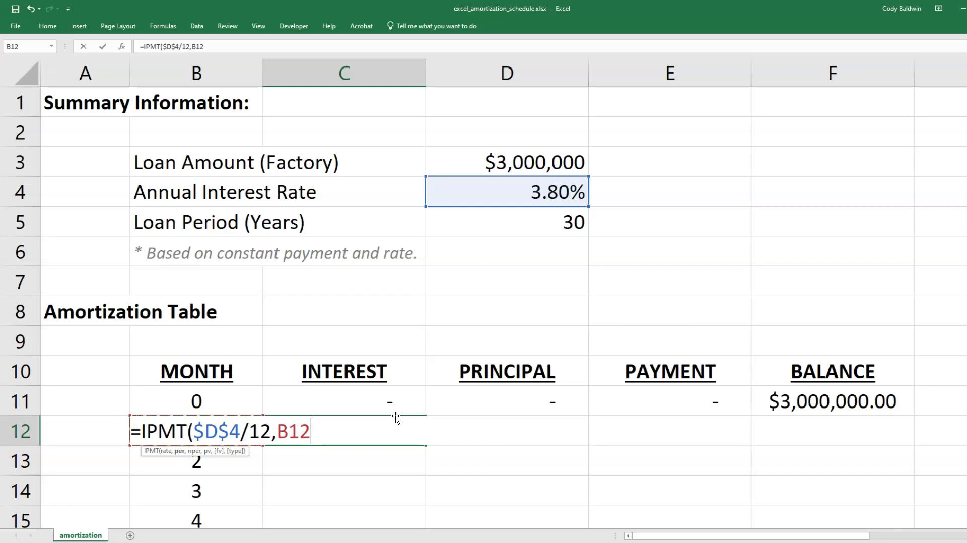
Add the locked loan term $D$5*12 as the IPMT number of periods.
text(,)
click(491, 226)
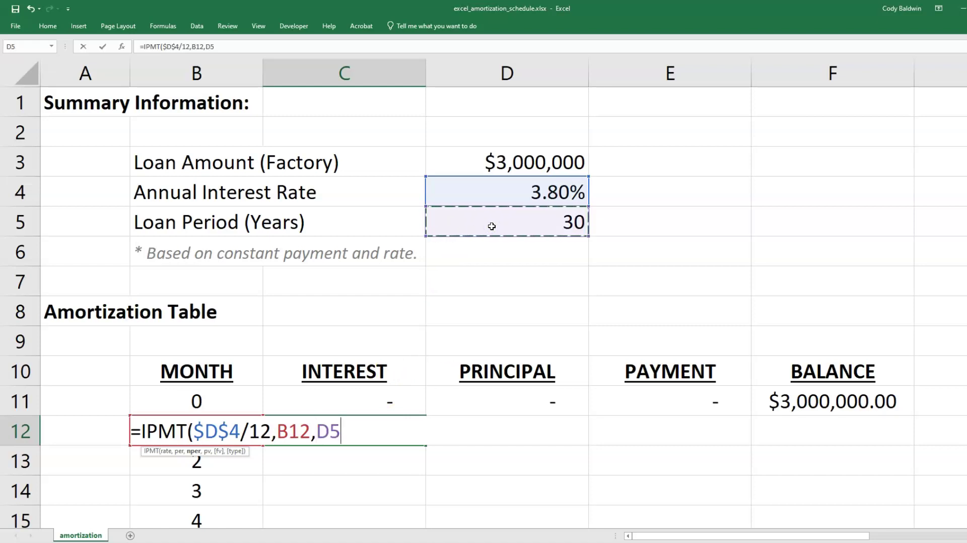
text(*12,)
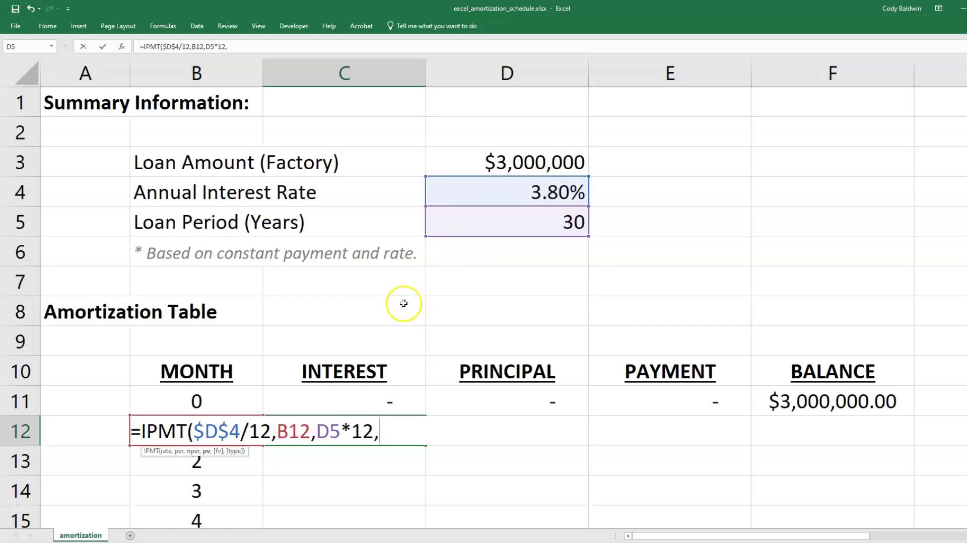
click(320, 436)
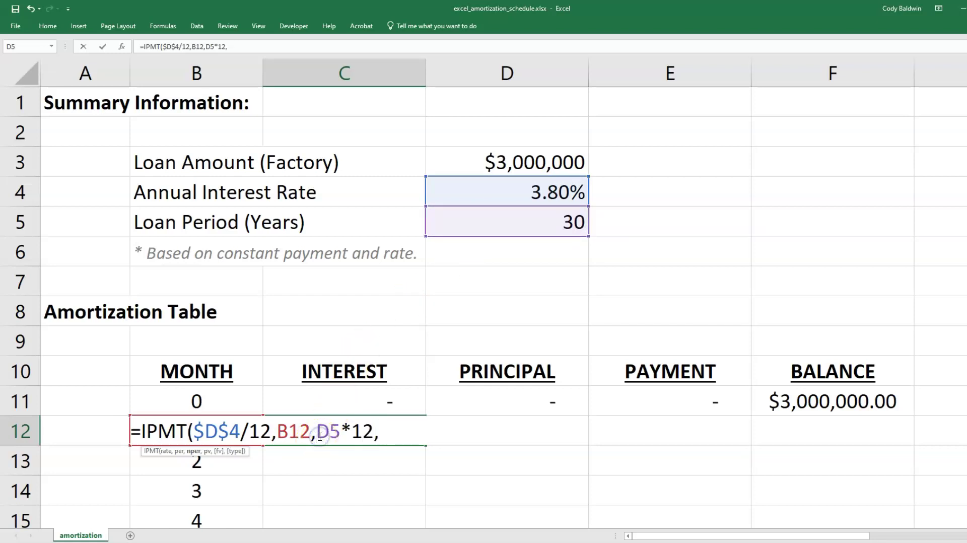
text($)
click(337, 431)
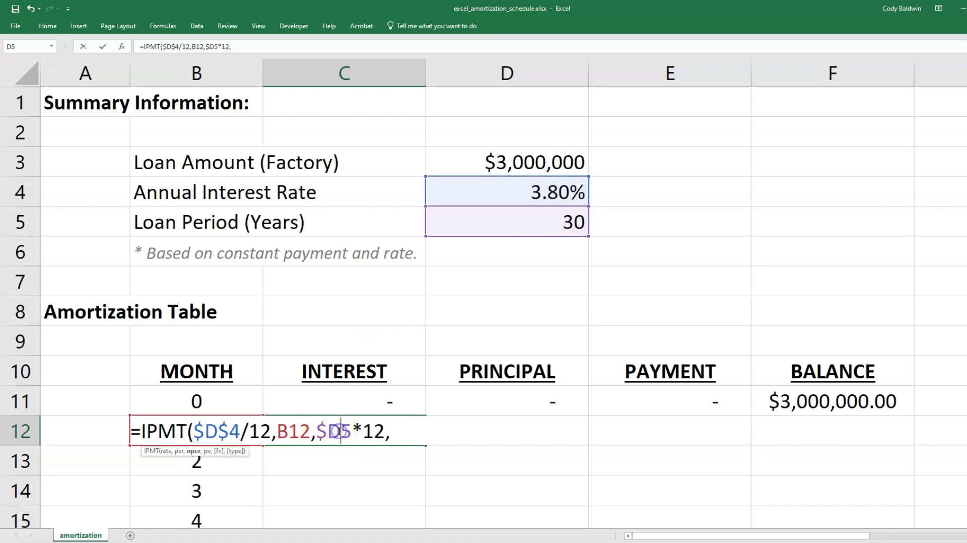
text($)
click(409, 434)
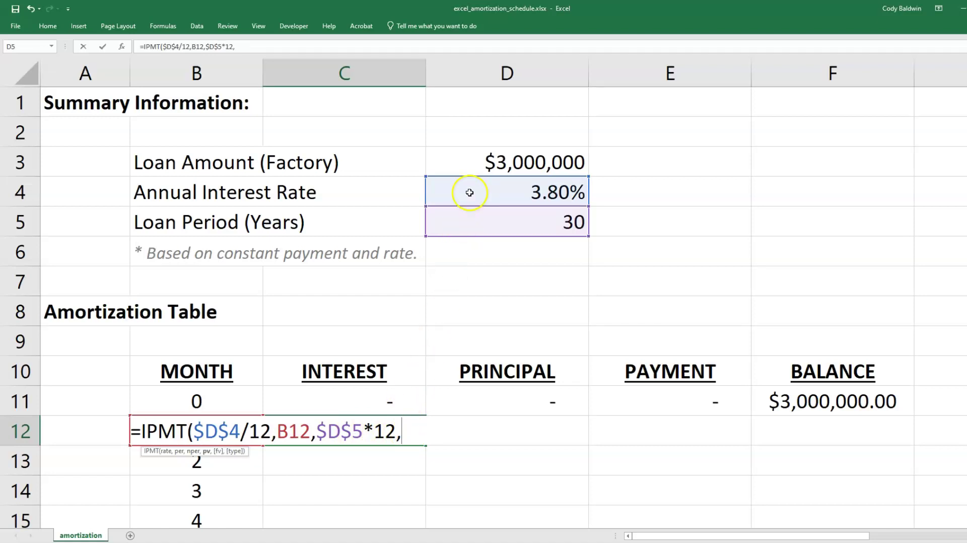
Finish the IPMT formula with $D$3 as the locked present value and commit it.
click(475, 153)
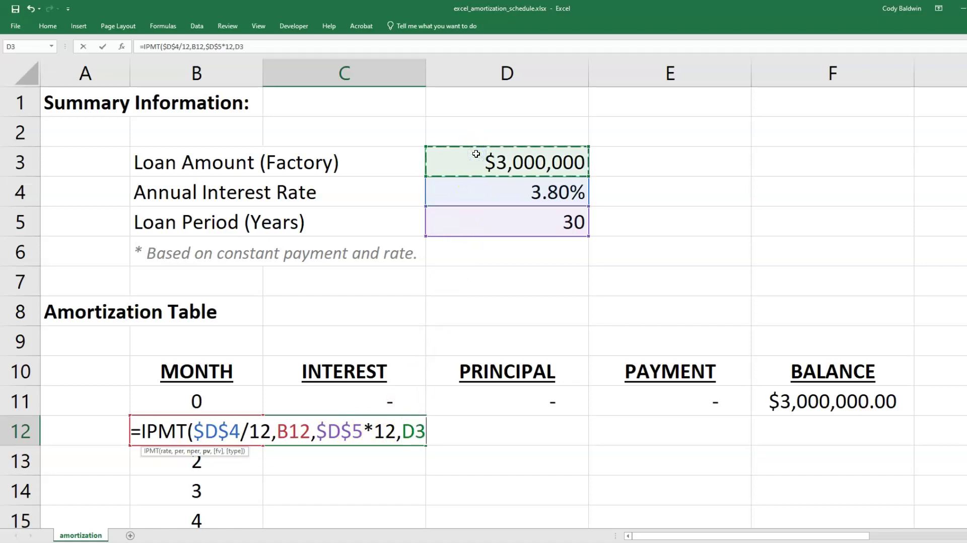
text())
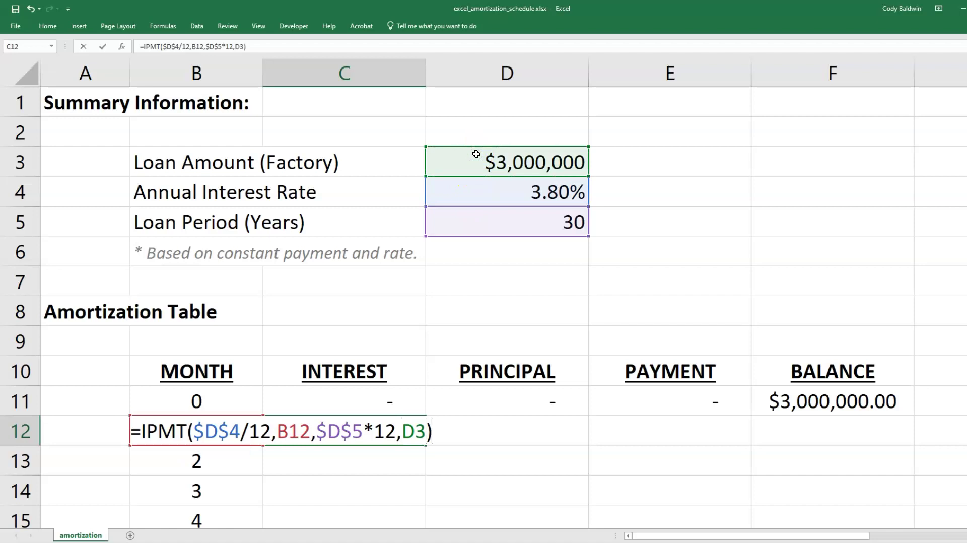
click(403, 430)
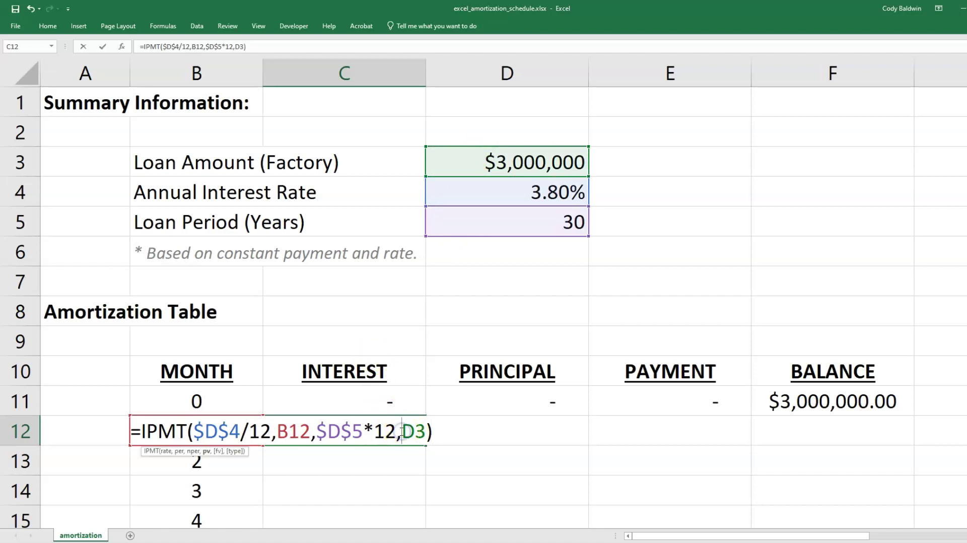
text($)
click(426, 436)
text($D$)
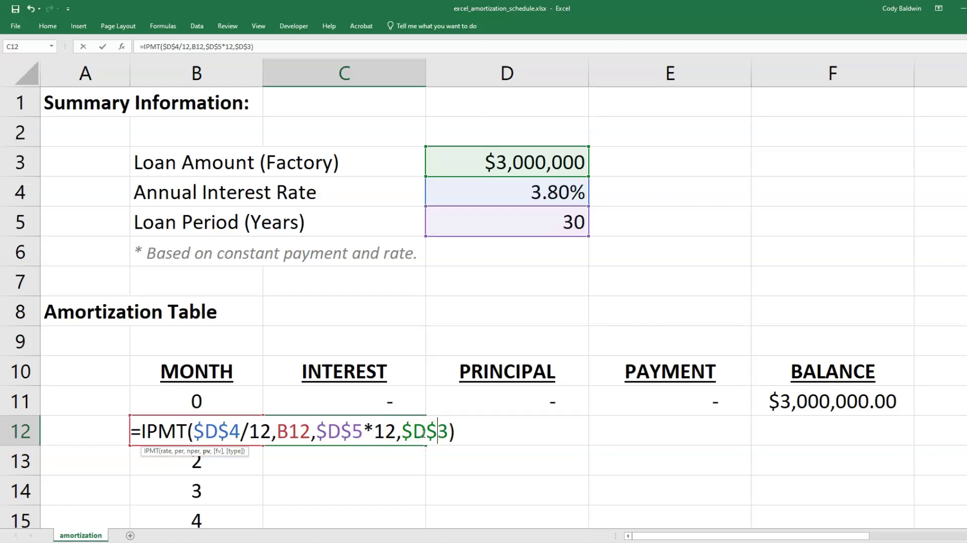
key(Return)
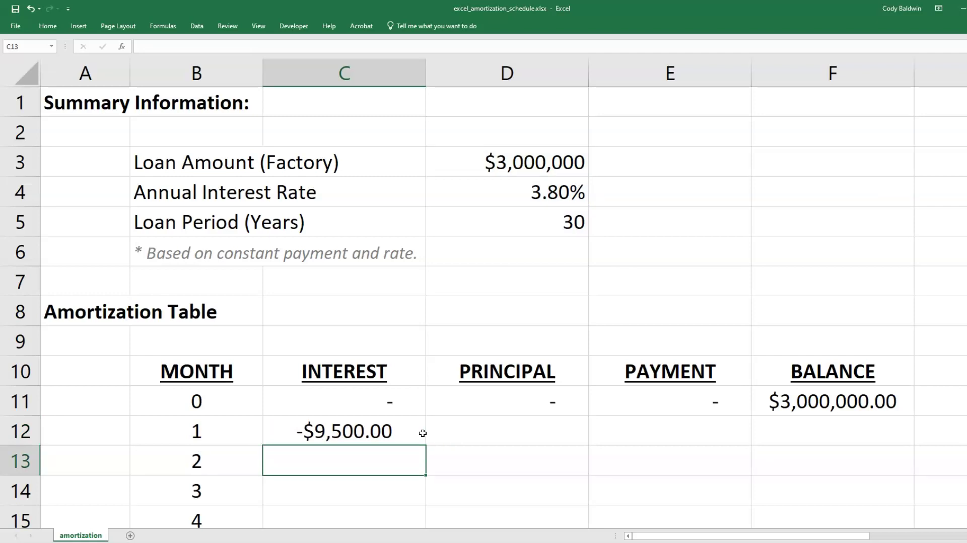
Append *-1 to C12's formula so month 1 interest shows a positive $9,500.00.
click(423, 433)
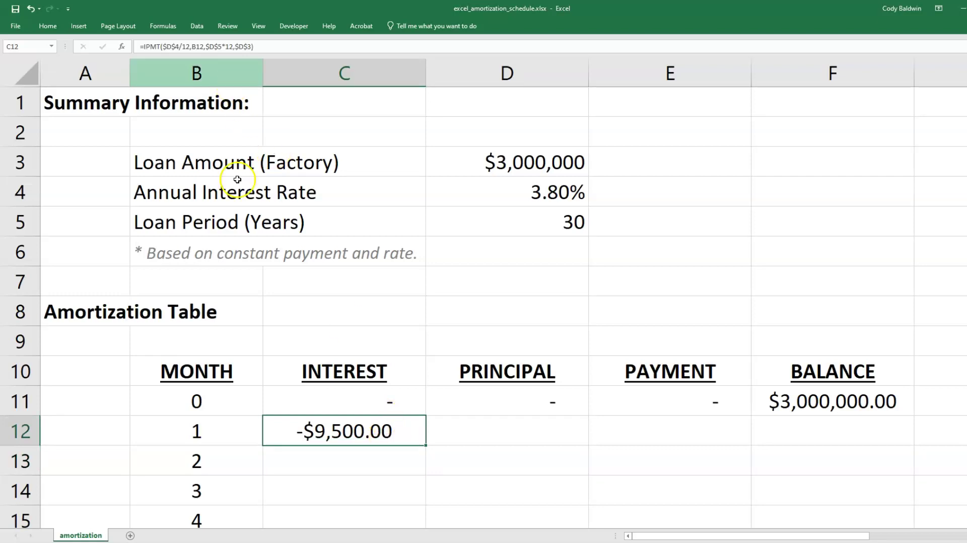
double_click(396, 433)
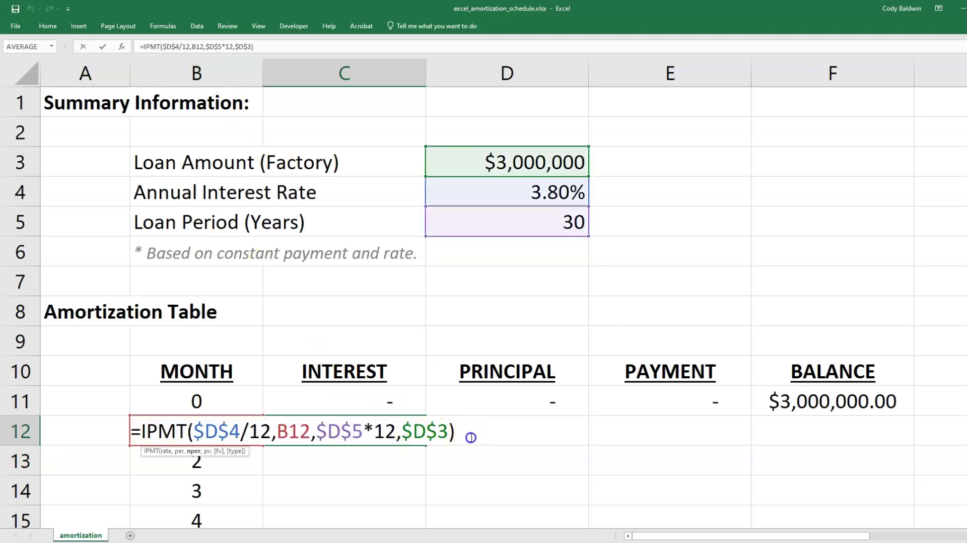
text(*-1)
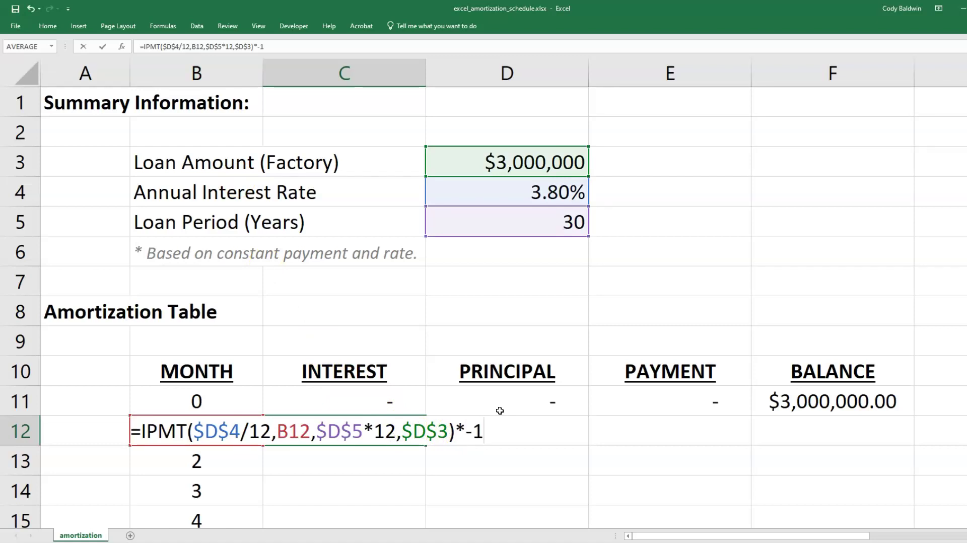
key(Return)
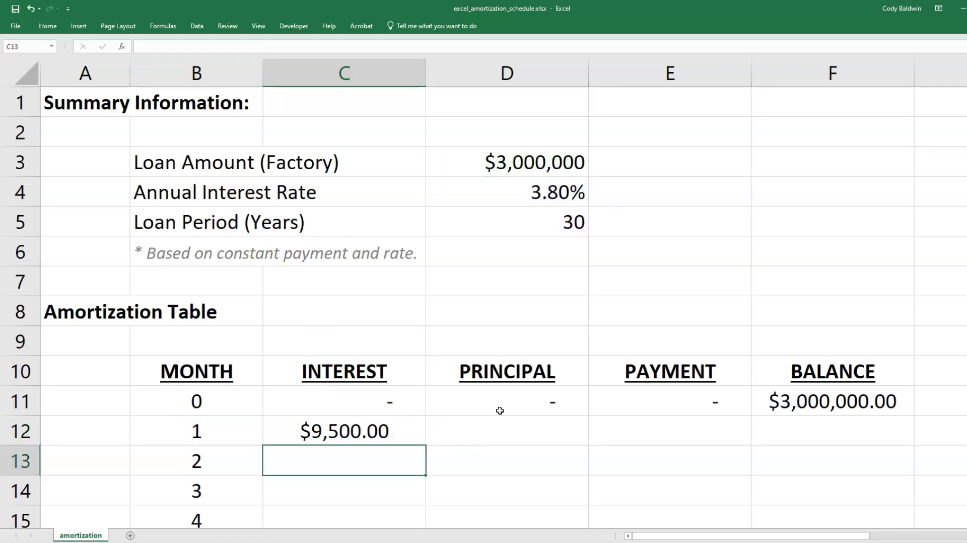
Start D12 as a PPMT formula with the locked $D$4 rate and month B12 as period.
click(500, 425)
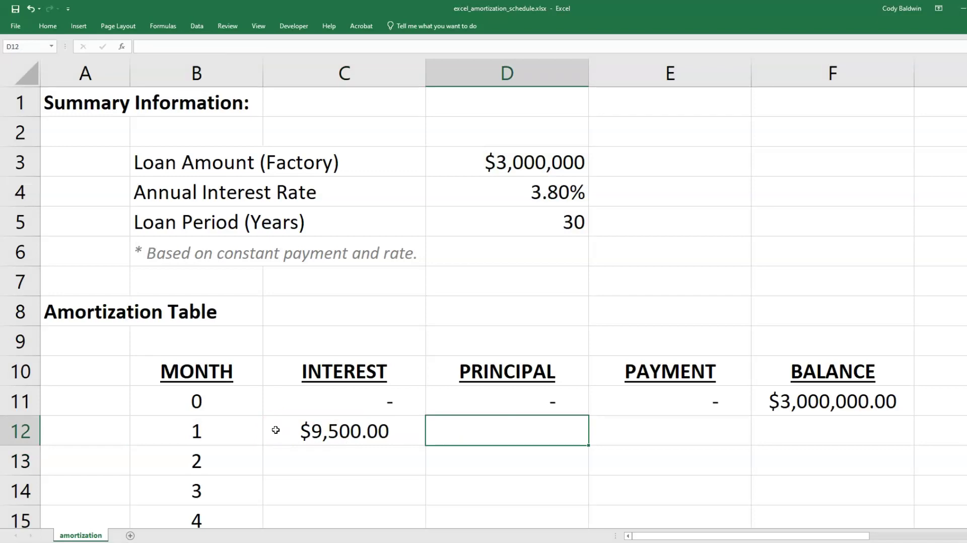
text(=PPMT)
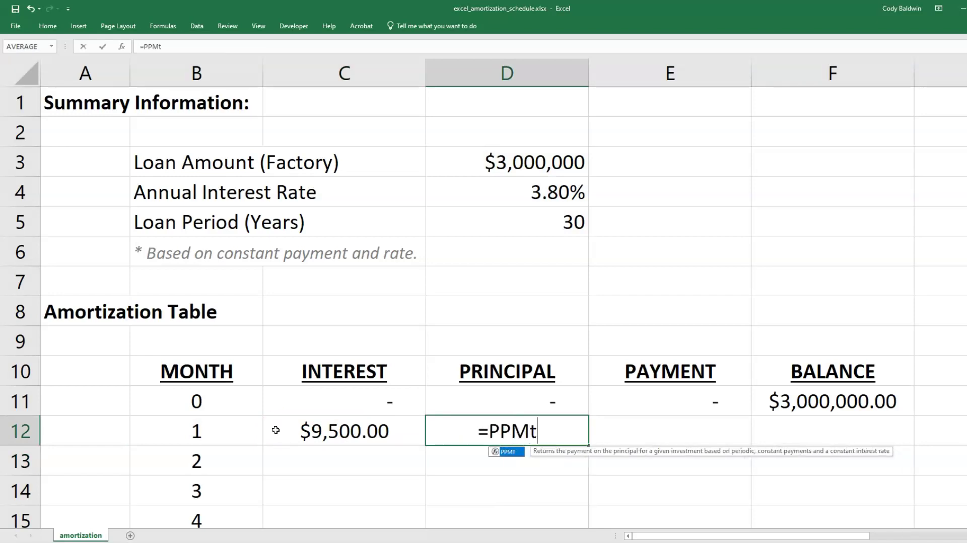
text(()
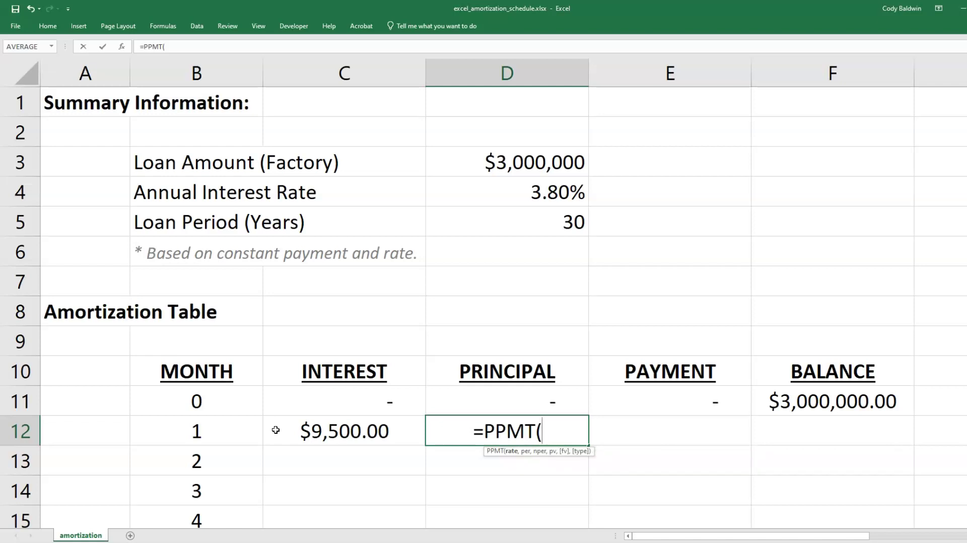
click(528, 192)
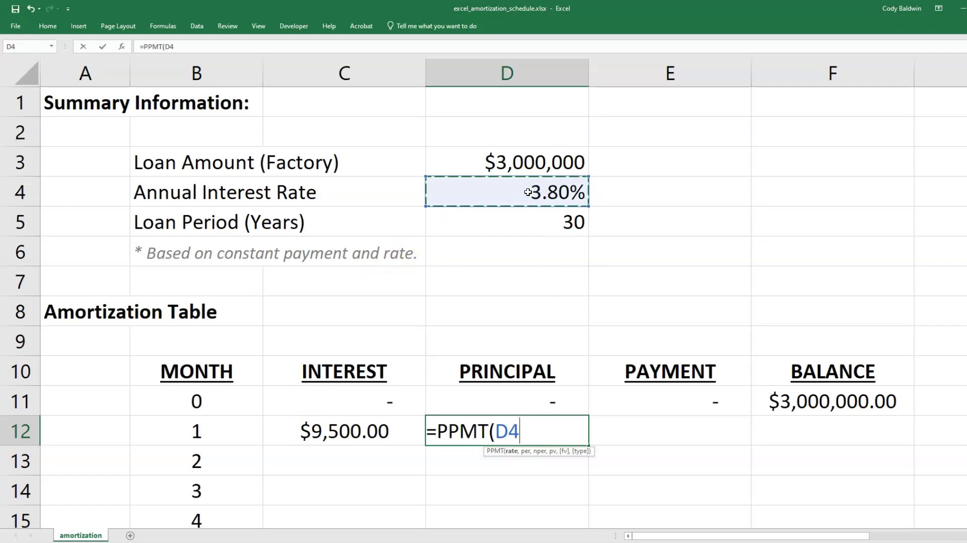
text(/12)
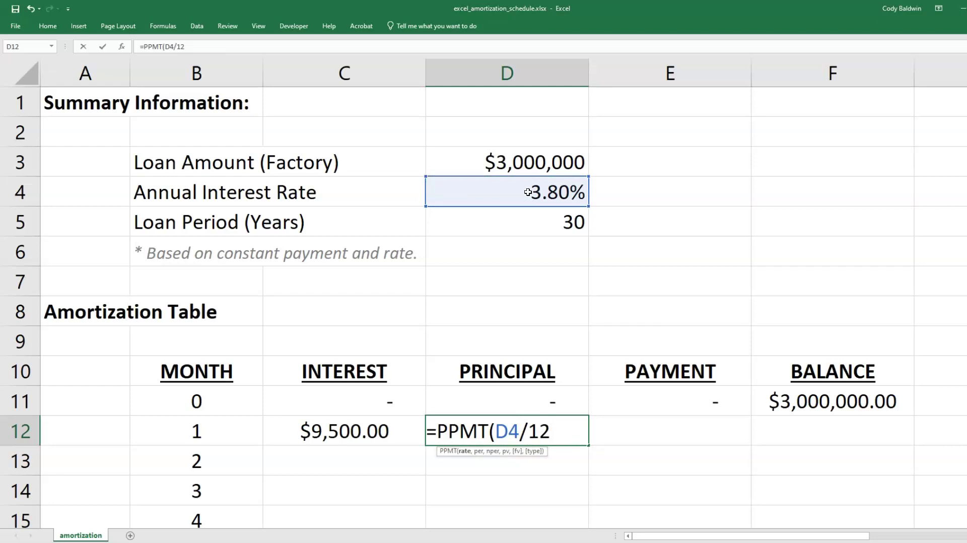
text(,)
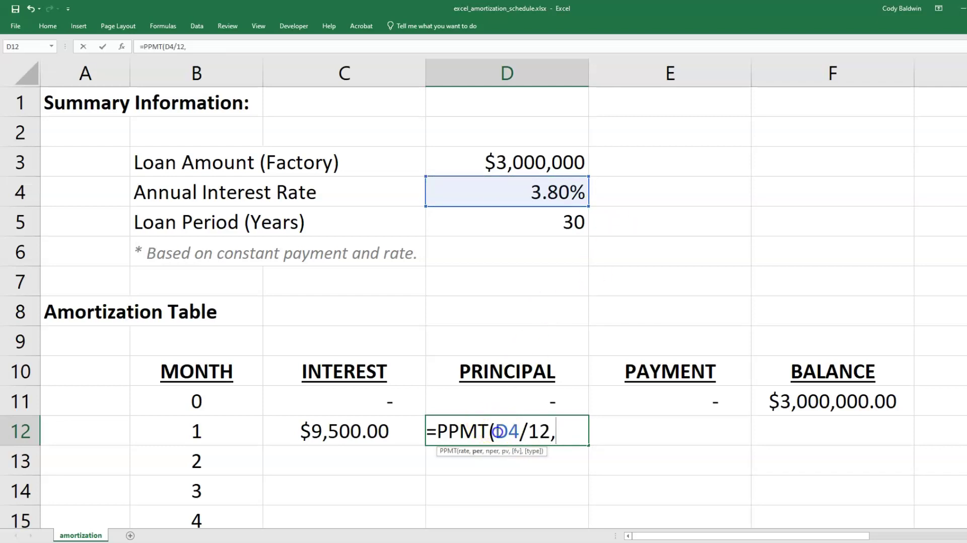
click(496, 431)
text($)
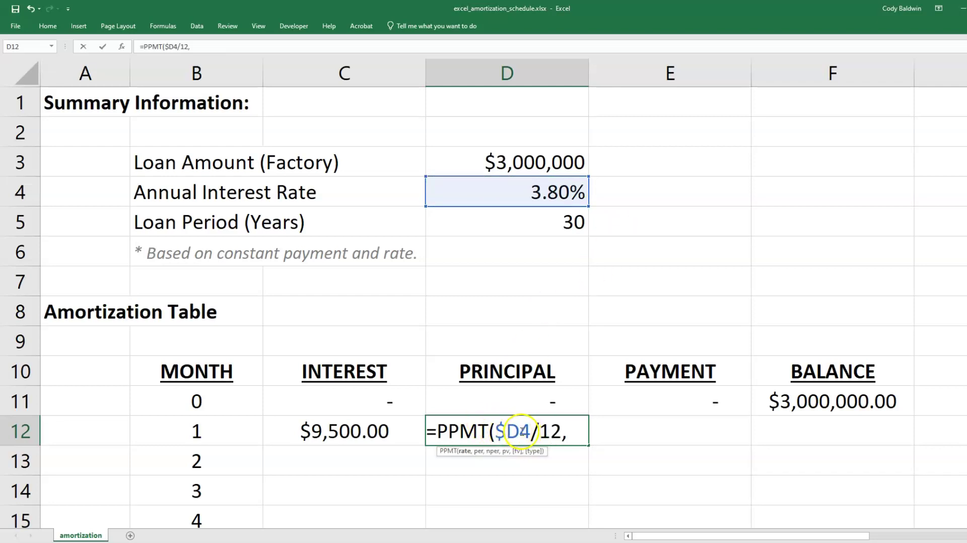
click(521, 431)
text($)
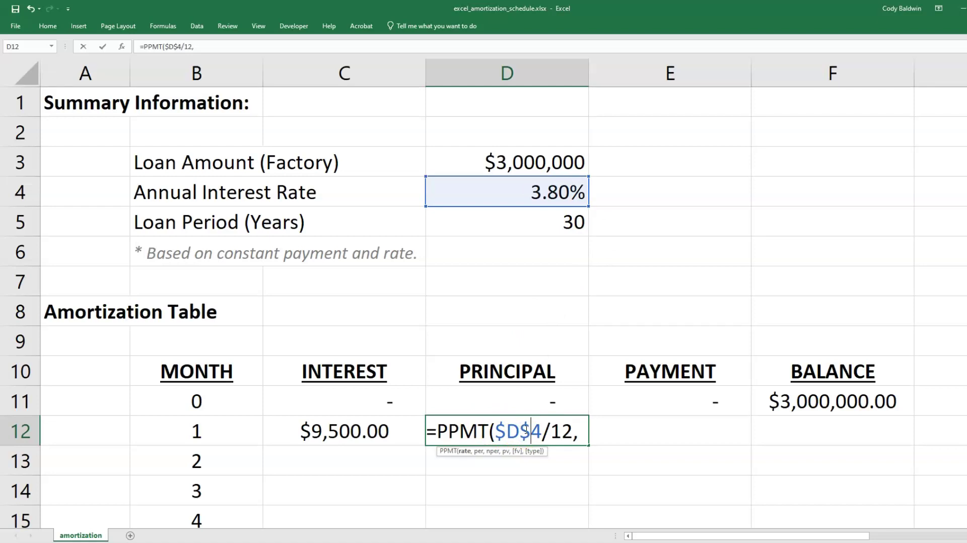
click(581, 430)
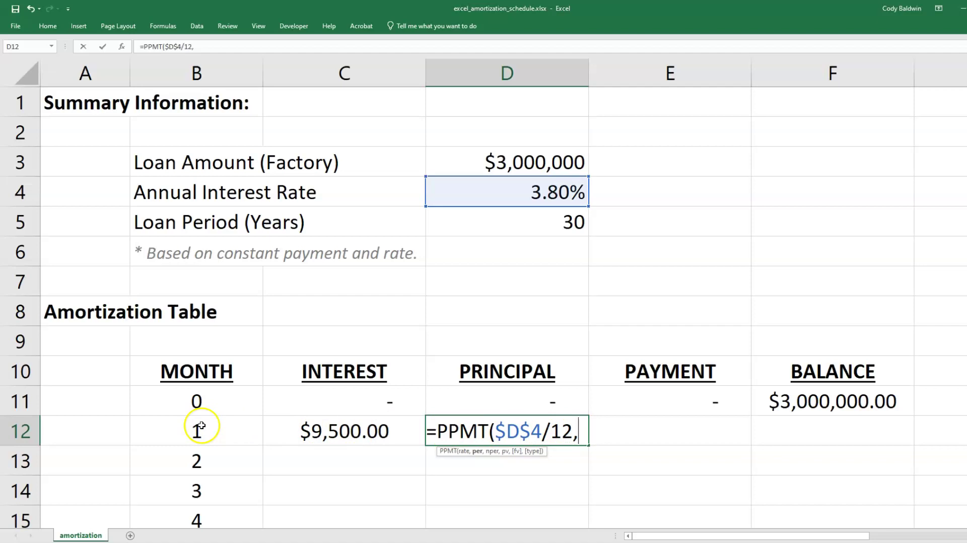
click(201, 426)
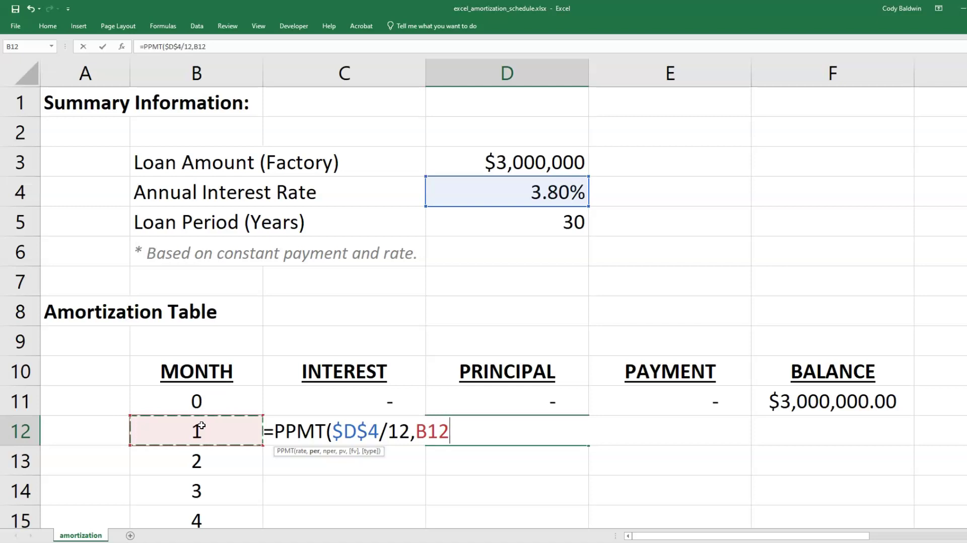
Add the locked loan term $D$5*12 as the PPMT number of periods.
text(,)
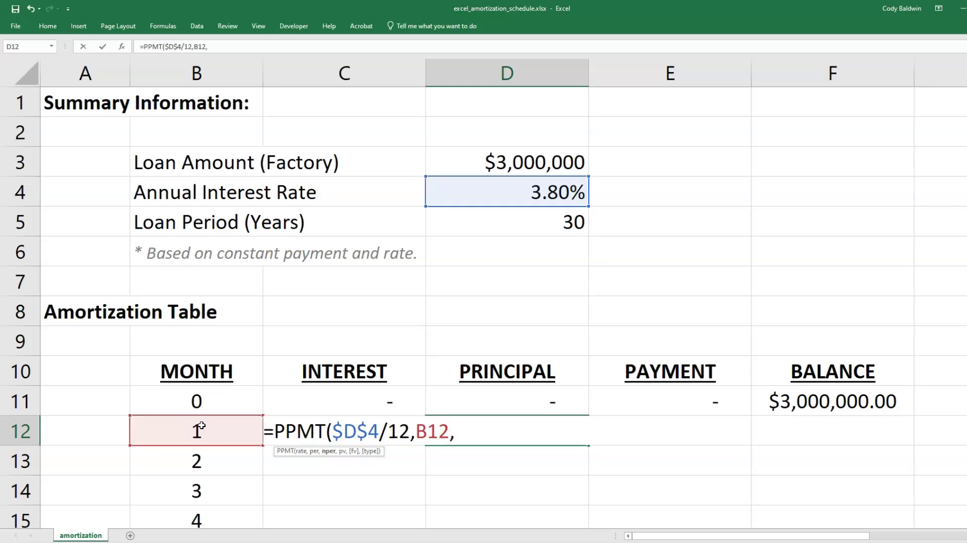
click(489, 216)
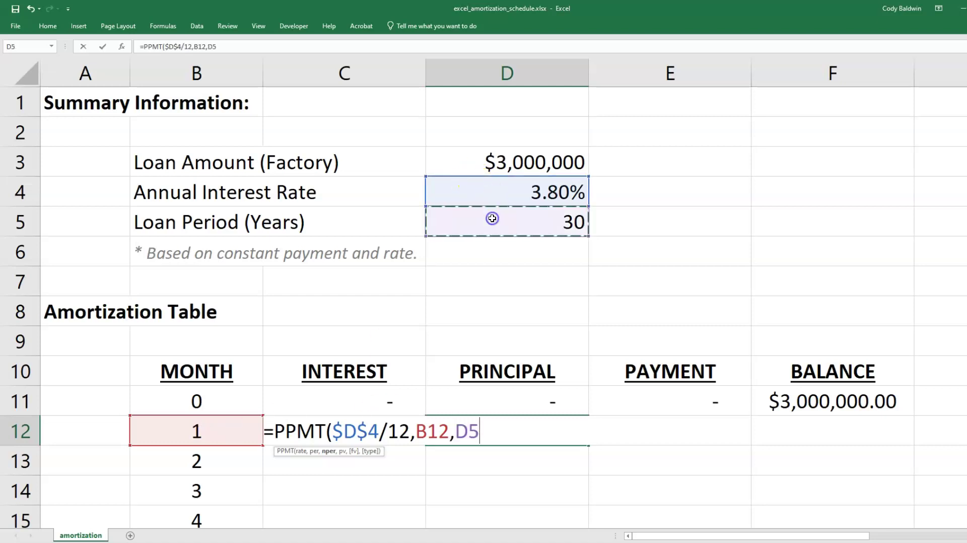
text(*)
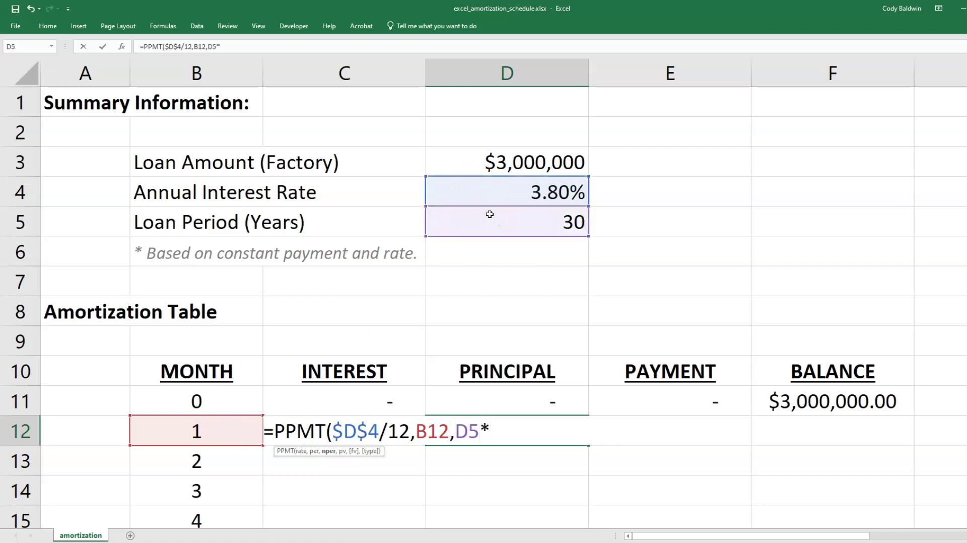
text(12,)
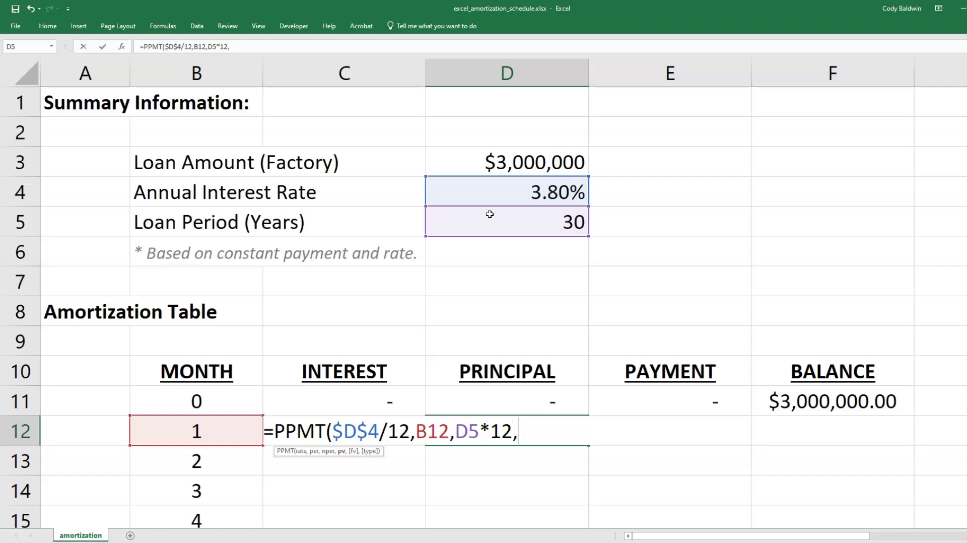
click(455, 434)
text($)
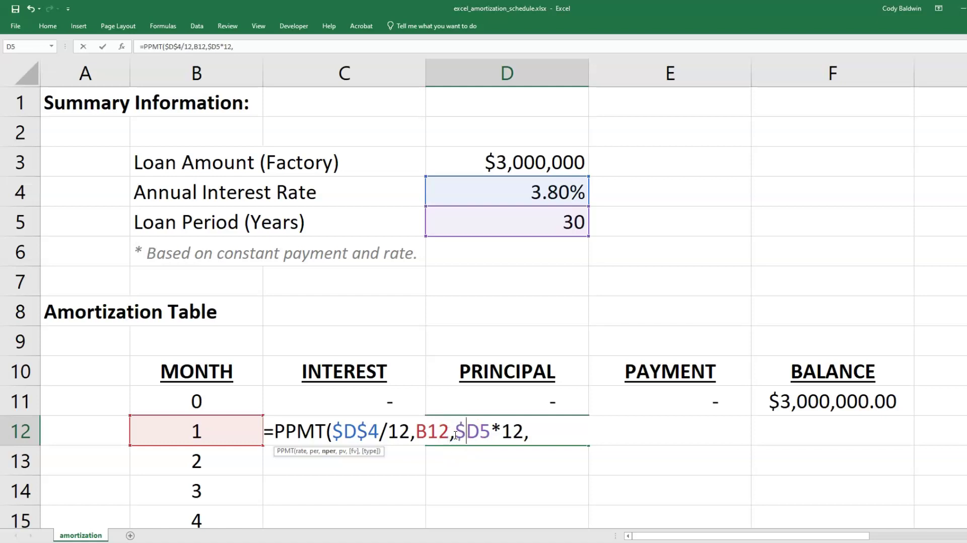
click(478, 434)
text($)
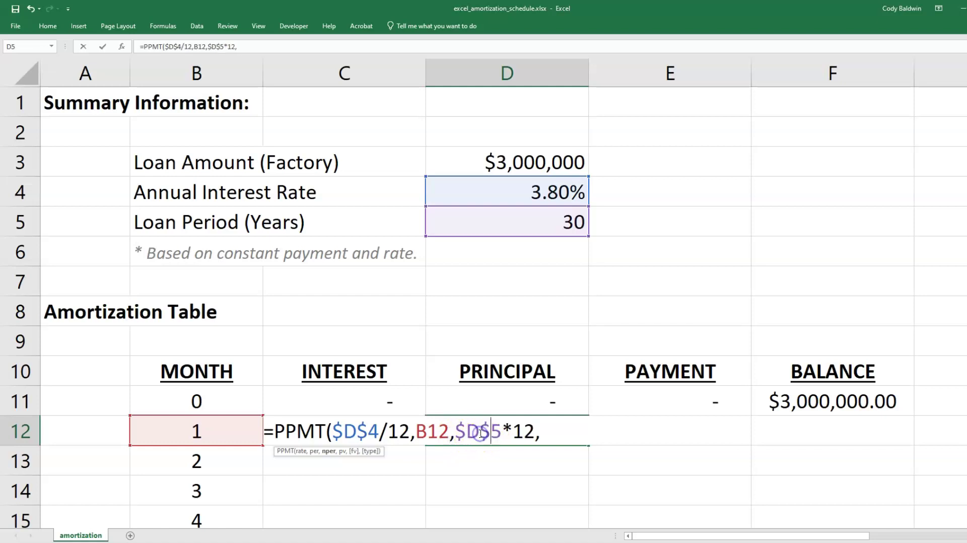
click(547, 430)
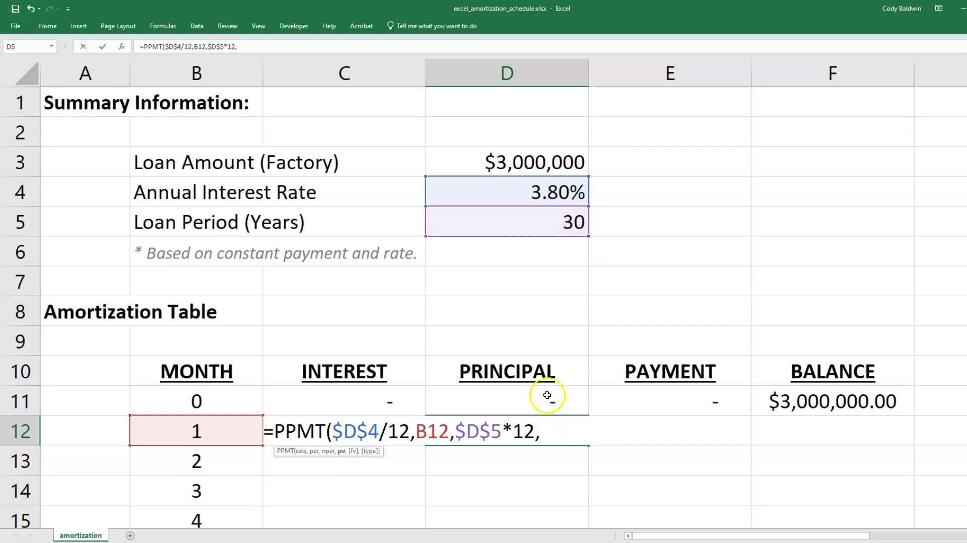
Finish the PPMT formula with the loan amount locked as $D$3 and commit it.
click(497, 165)
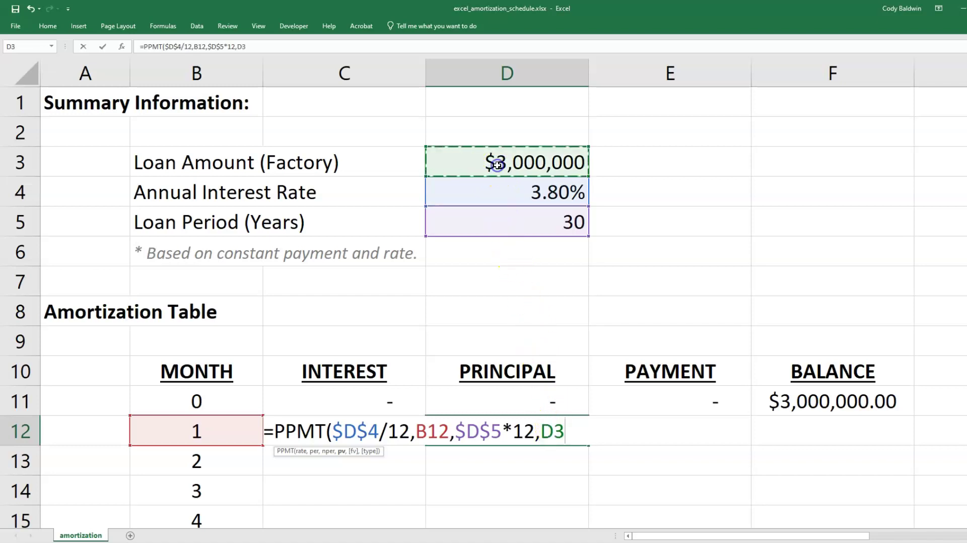
text())
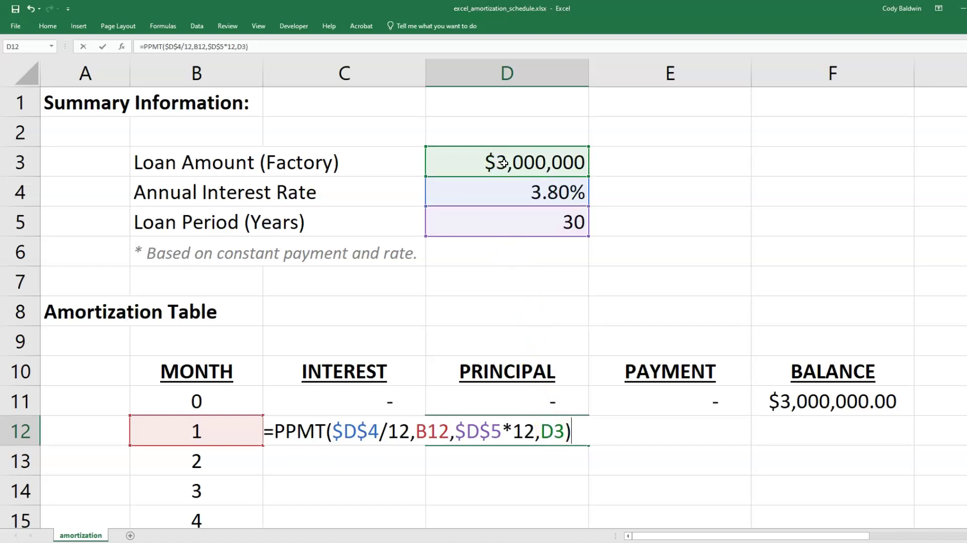
click(543, 432)
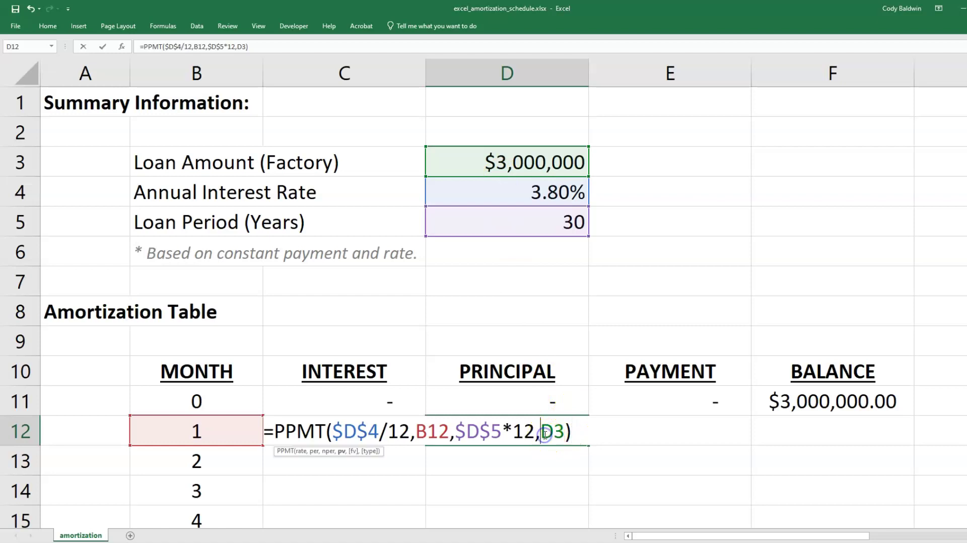
text($)
key(Right)
text($)
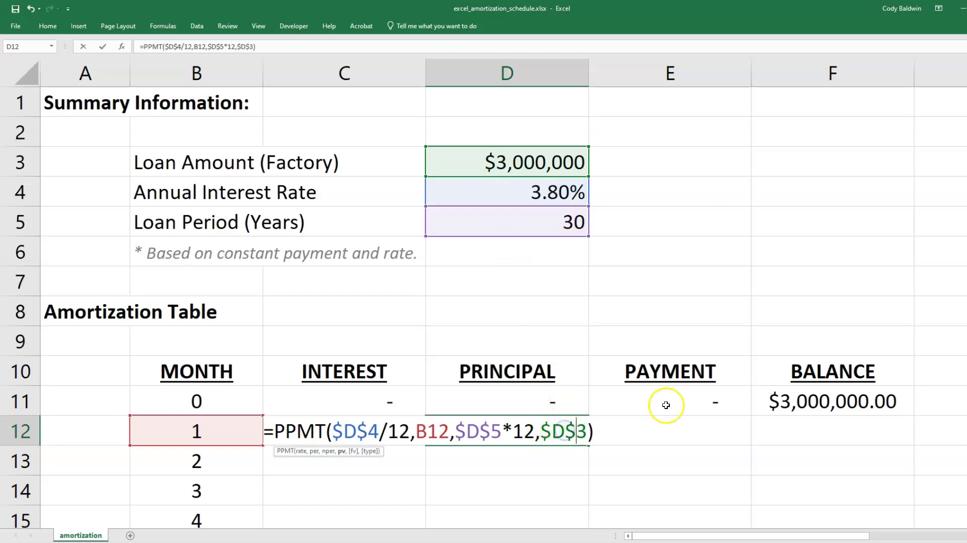
key(Return)
Reopen D12's principal formula and append *-1 to flip its sign.
key(Up)
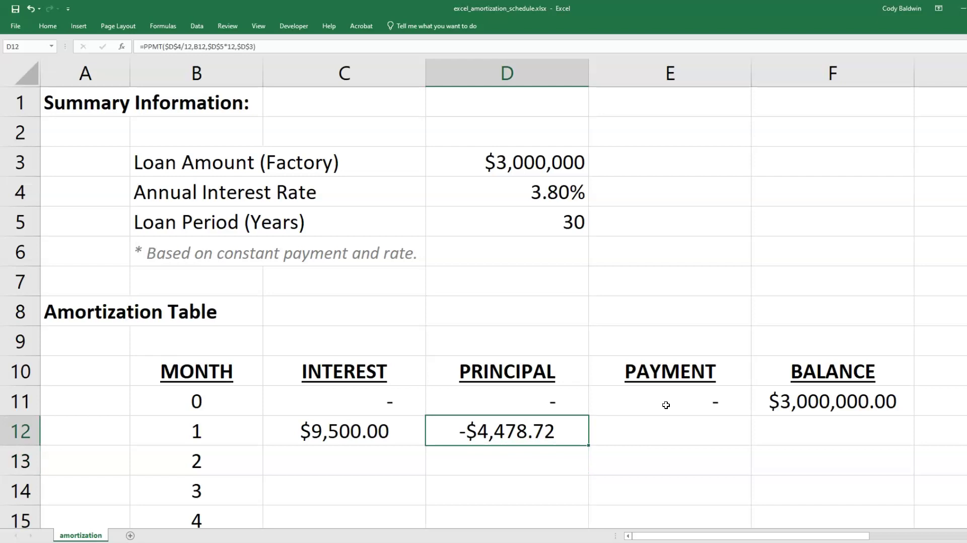
double_click(536, 432)
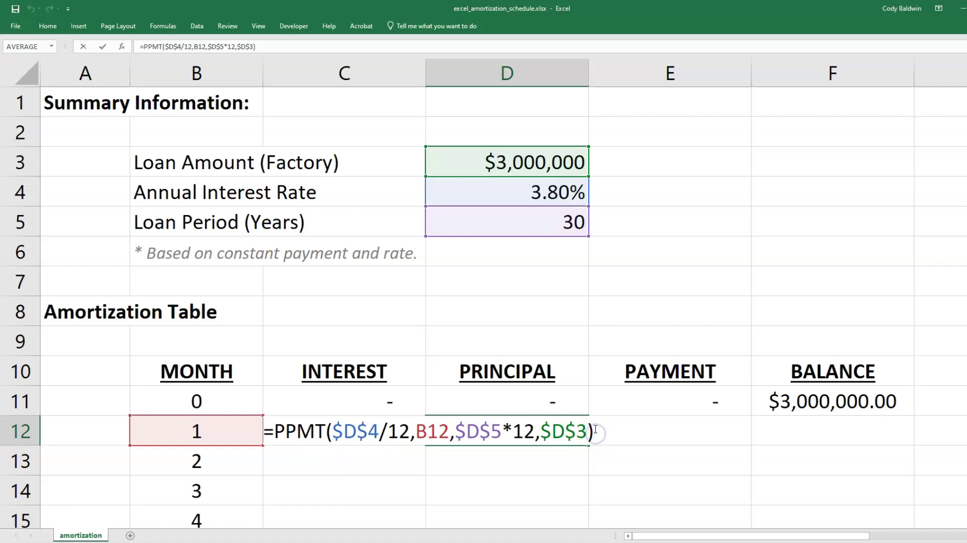
text(*-1)
Commit D12's sign flip, then give E12 =SUM(C12:D12) for a $13,978.72 payment.
key(Return)
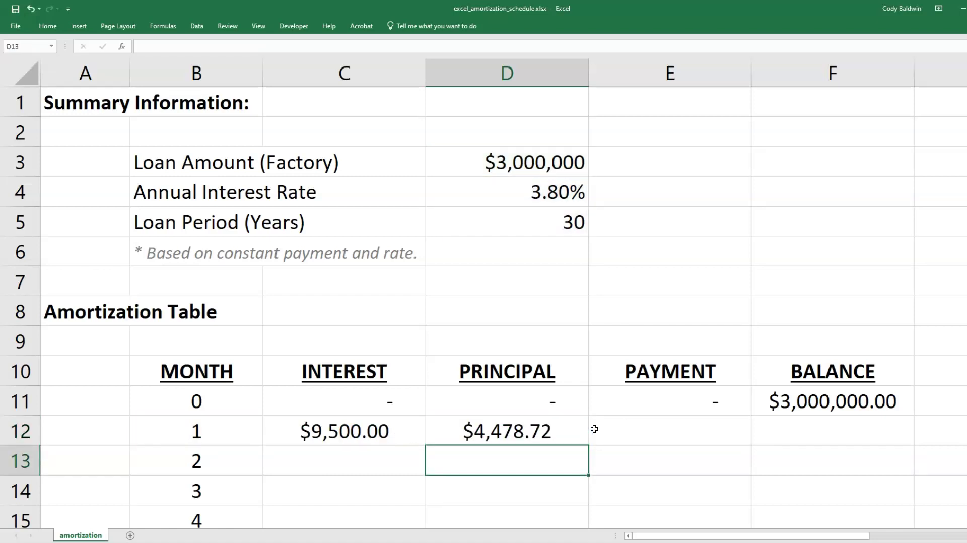
key(Up)
click(595, 429)
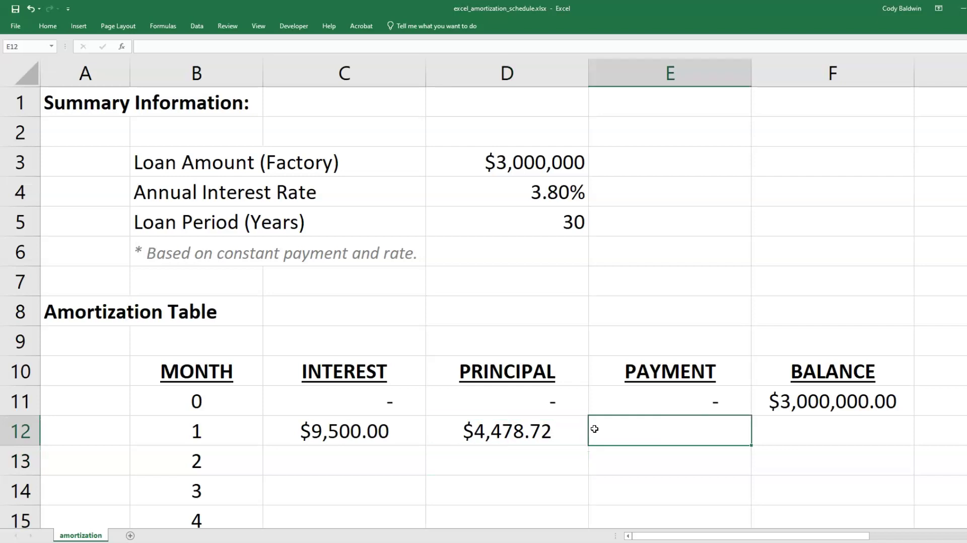
text(=SUM()
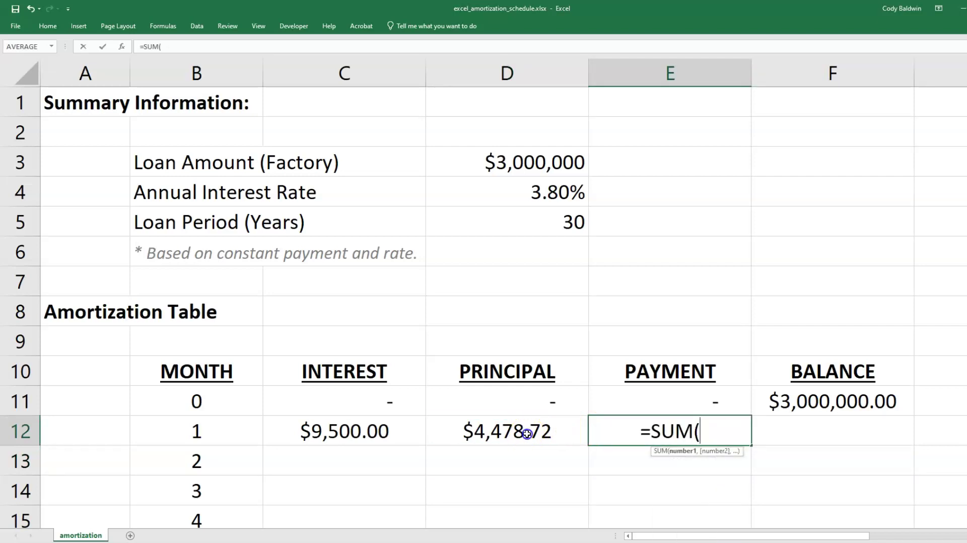
drag(528, 428, 380, 427)
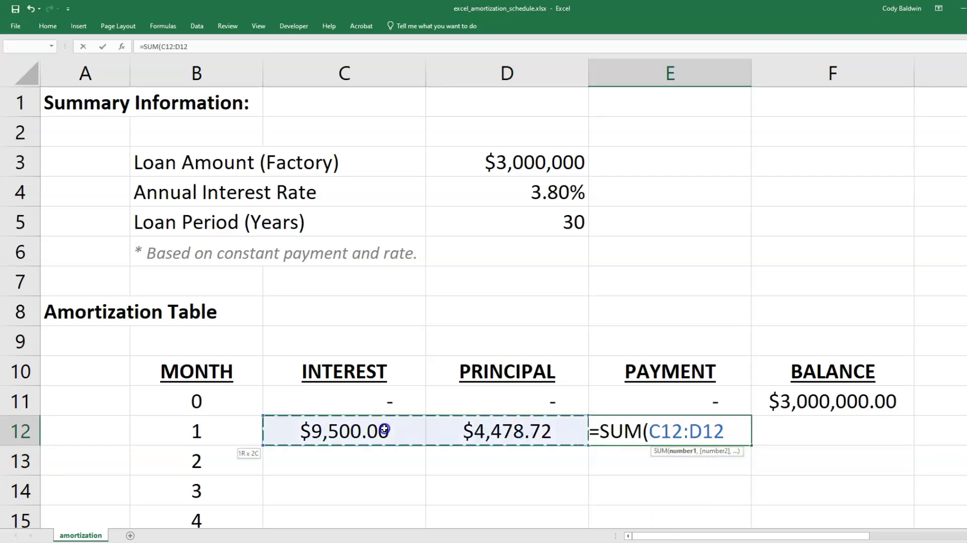
text())
key(Return)
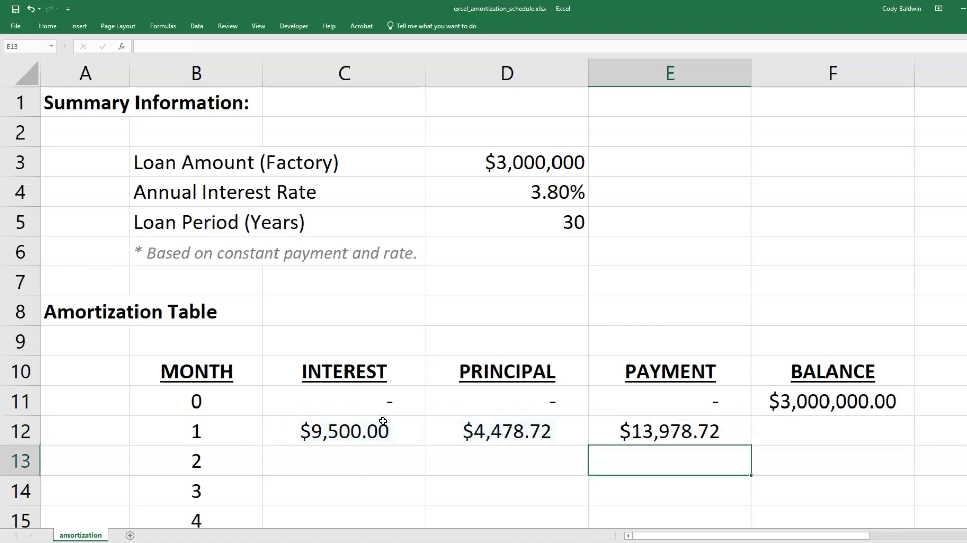
key(Up)
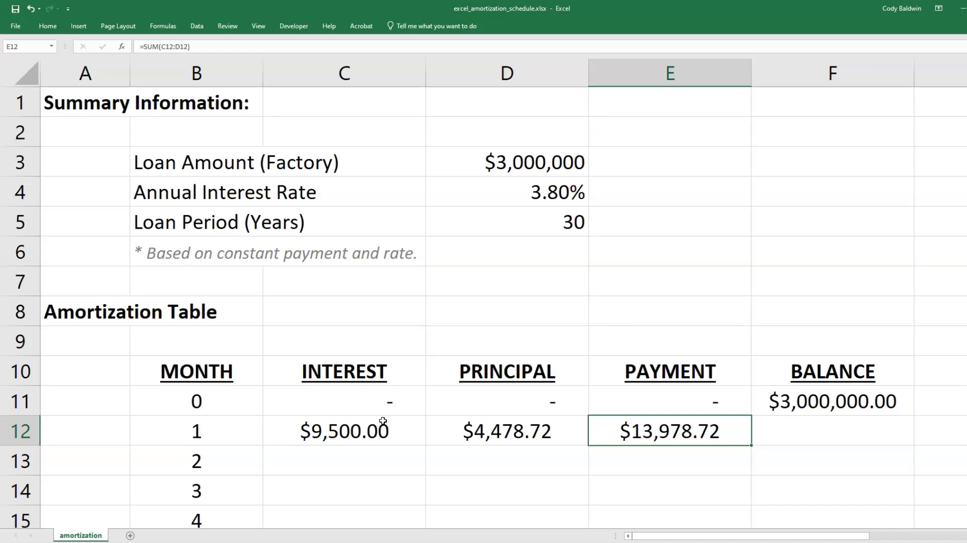
Enter =F11-D12 in F12, giving a month 1 balance of $2,995,521.28.
key(Right)
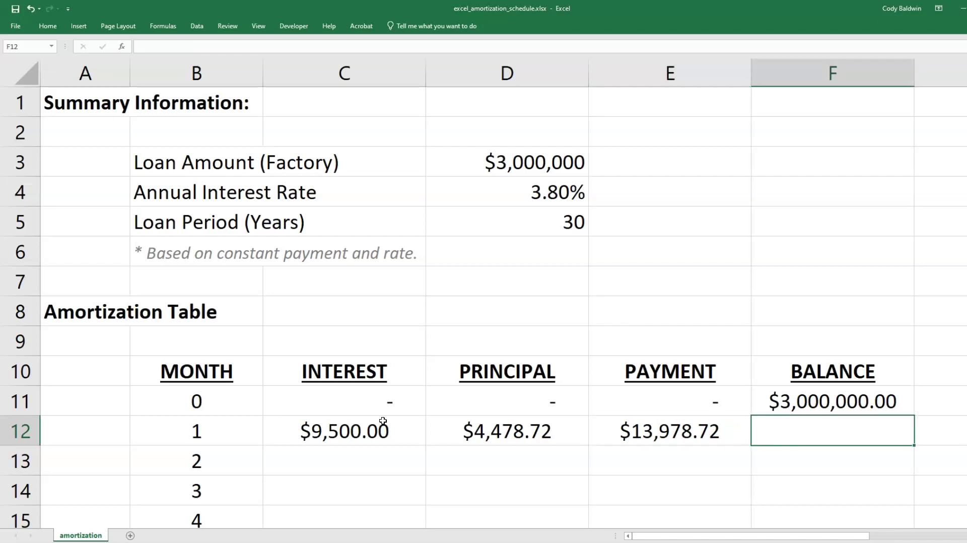
text(=)
key(Up)
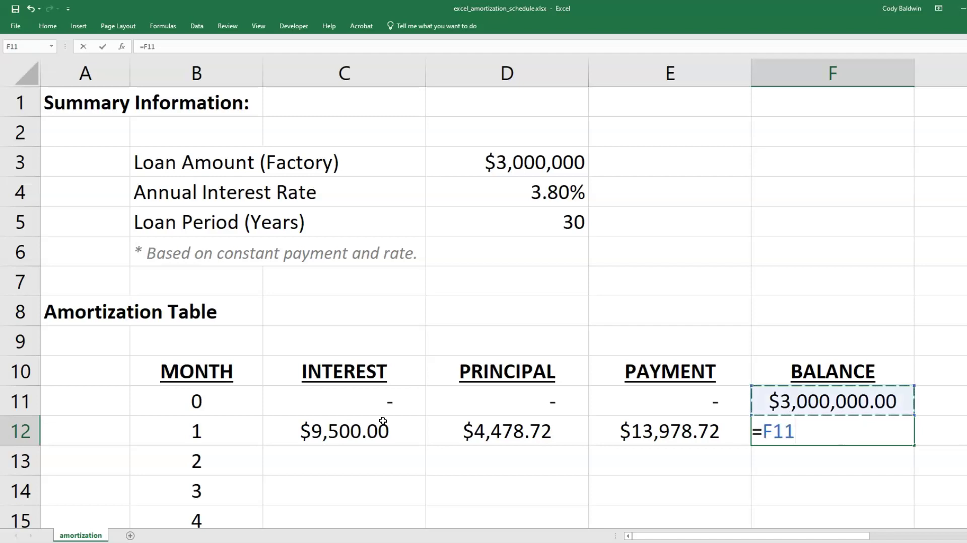
text(-)
click(513, 433)
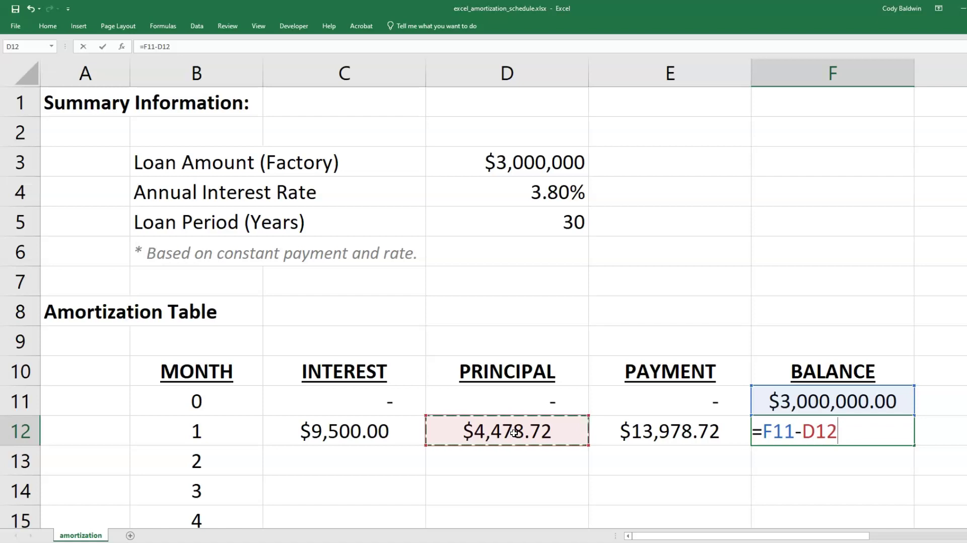
key(Return)
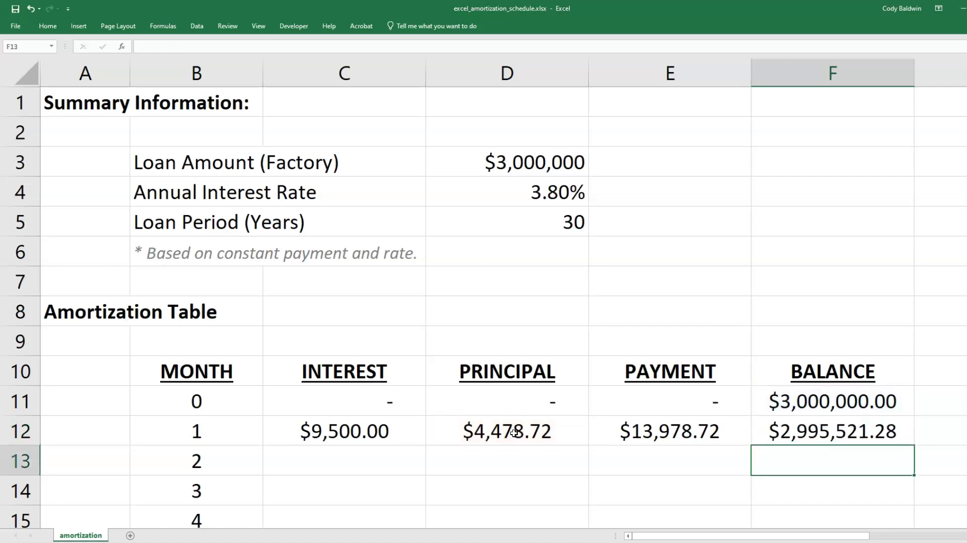
click(808, 428)
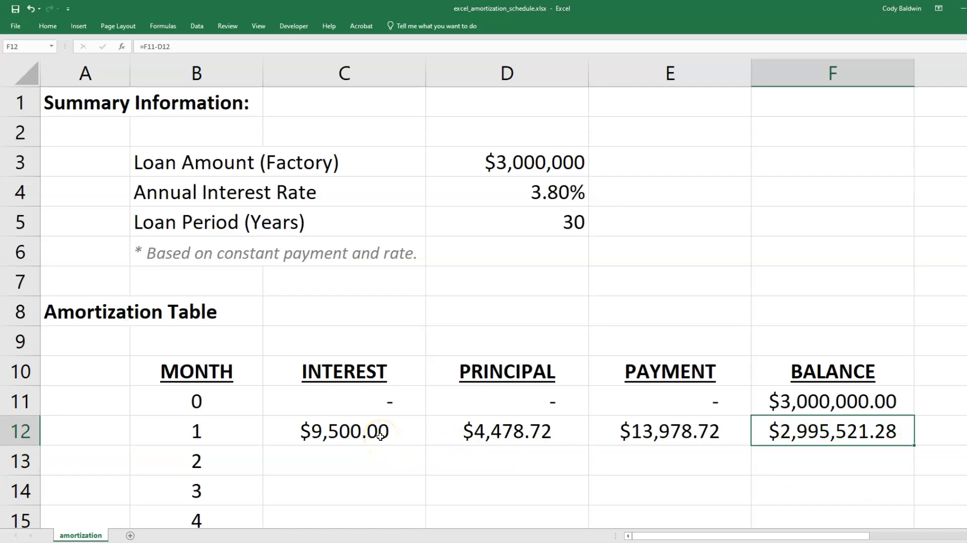
Fill the C12:F12 month 1 formulas down through every month using the fill handle.
drag(353, 431, 806, 428)
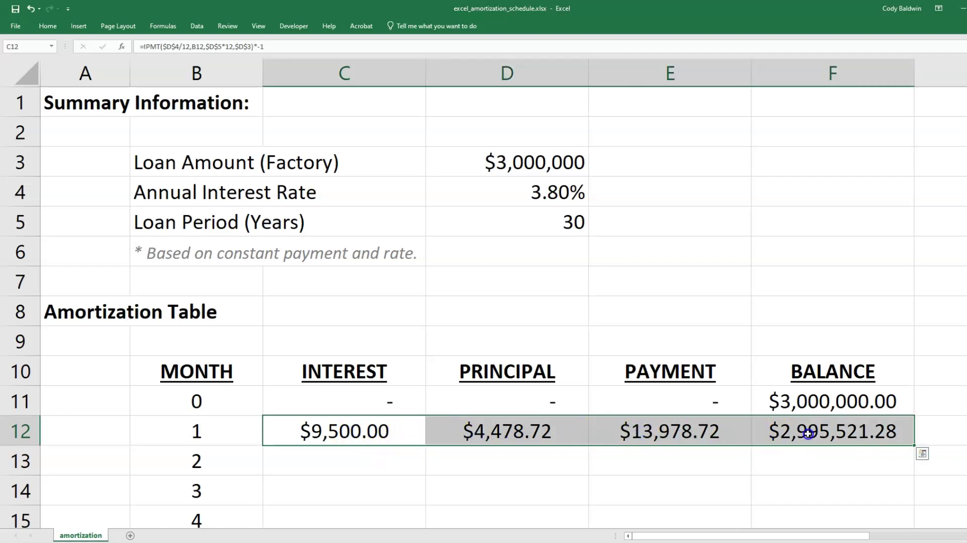
double_click(914, 446)
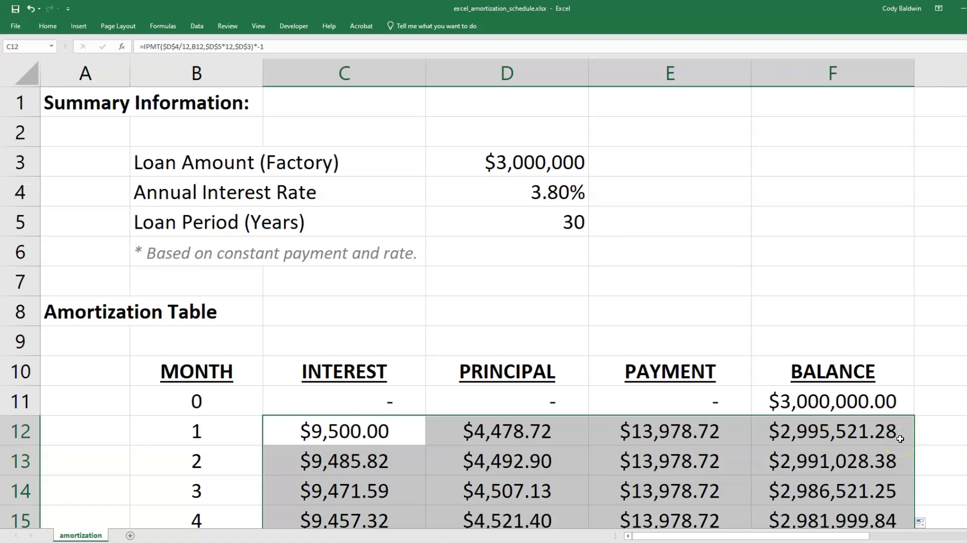
Scroll to row 371 and check F371, month 360's $0.00 final balance.
scroll(898, 438, down, 5)
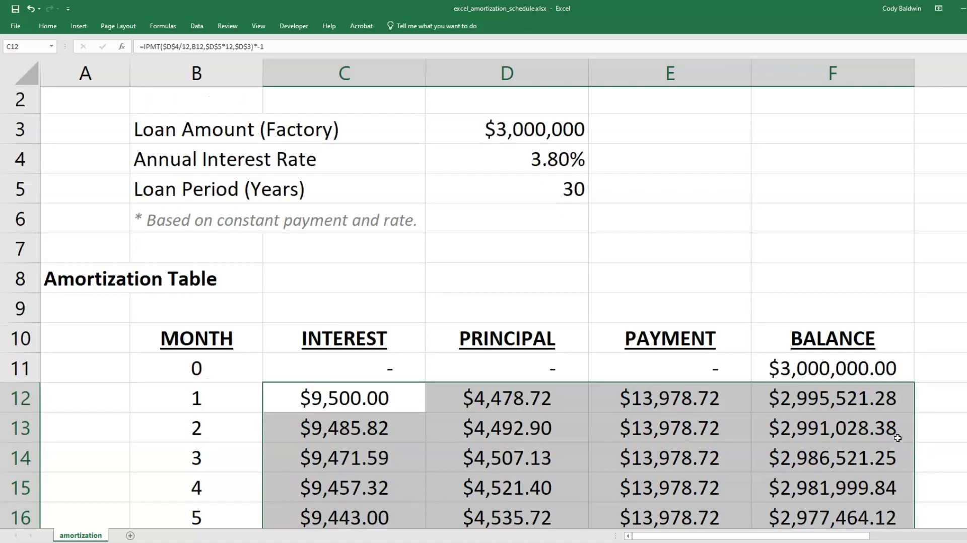
scroll(898, 438, down, 6)
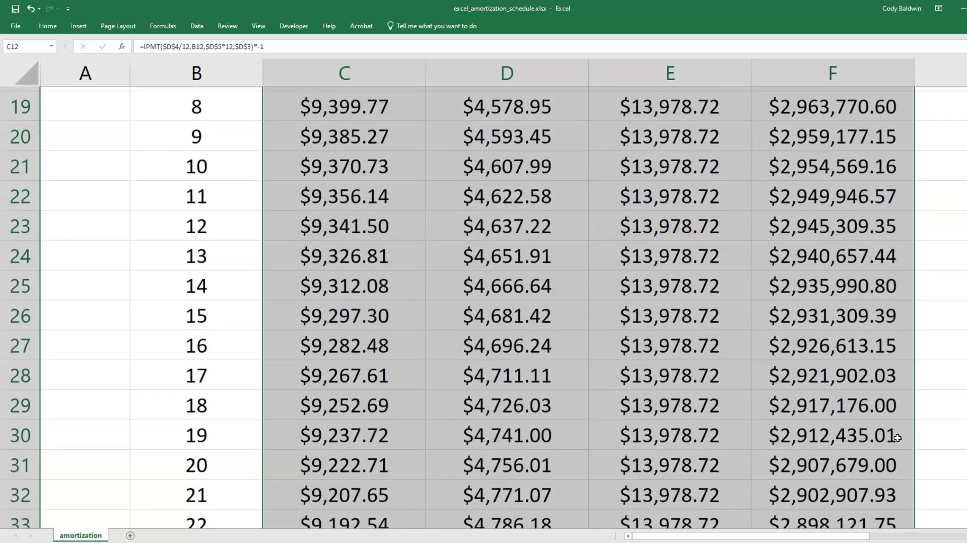
scroll(897, 438, down, 11)
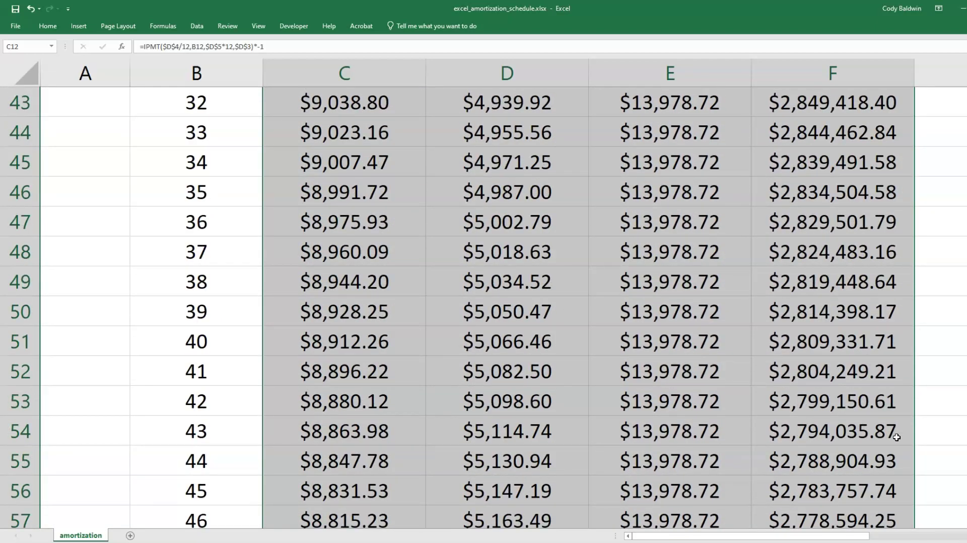
scroll(897, 437, down, 8)
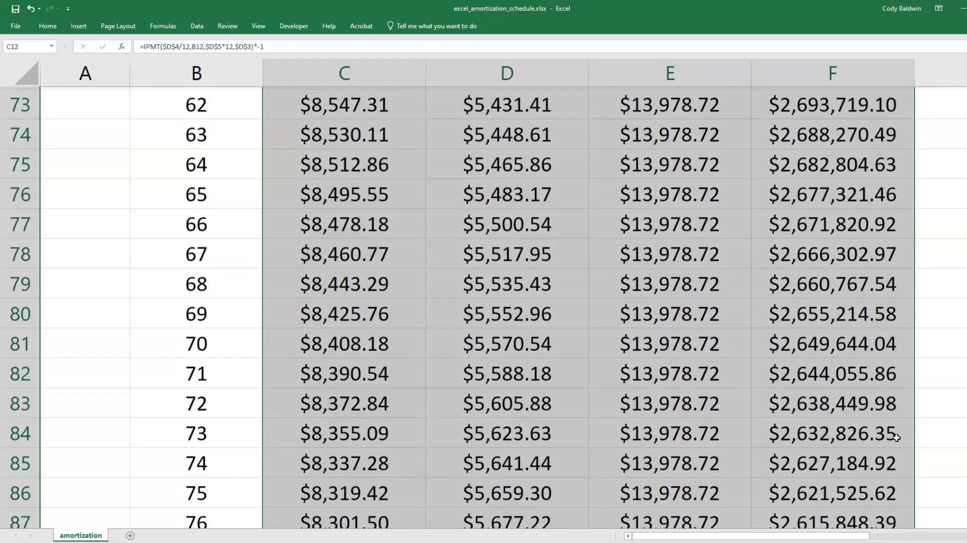
scroll(896, 438, down, 14)
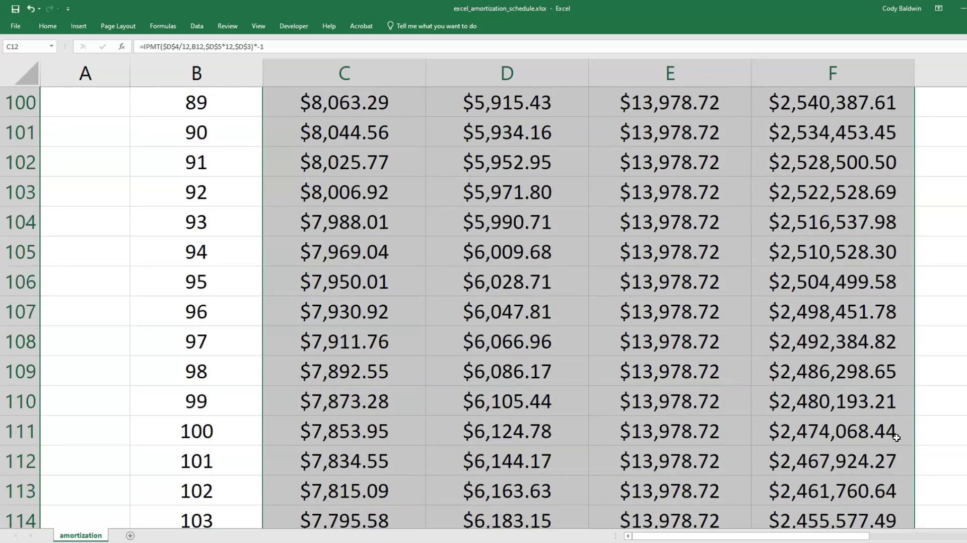
scroll(896, 437, down, 20)
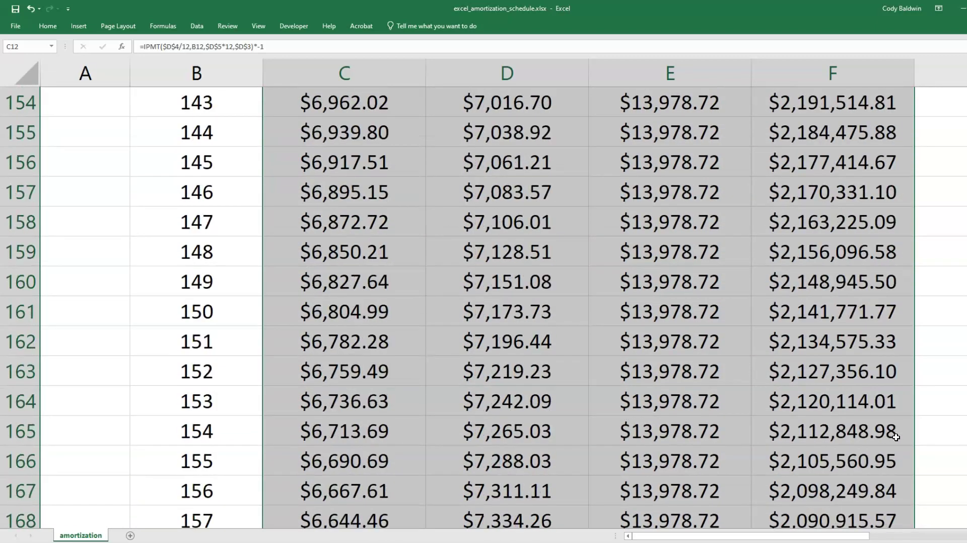
scroll(895, 438, down, 20)
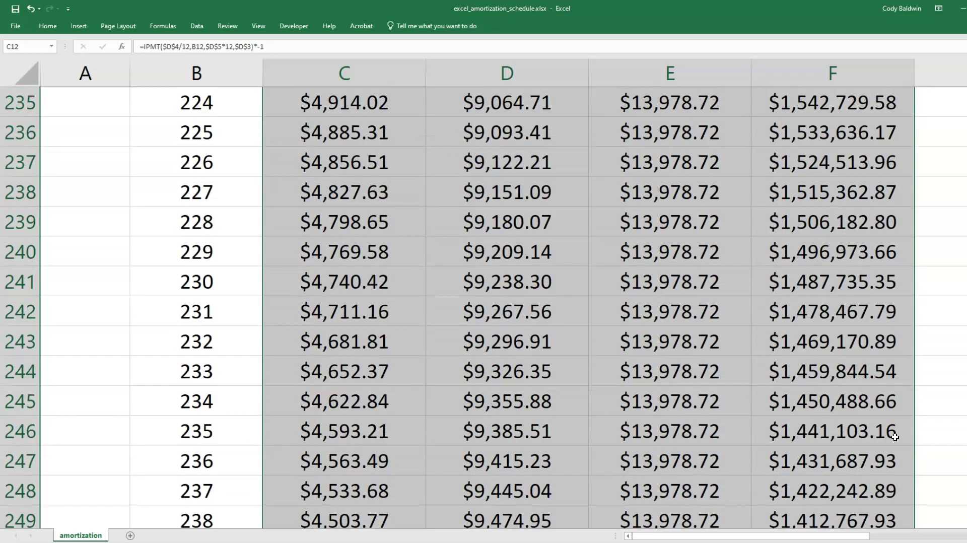
scroll(894, 437, down, 20)
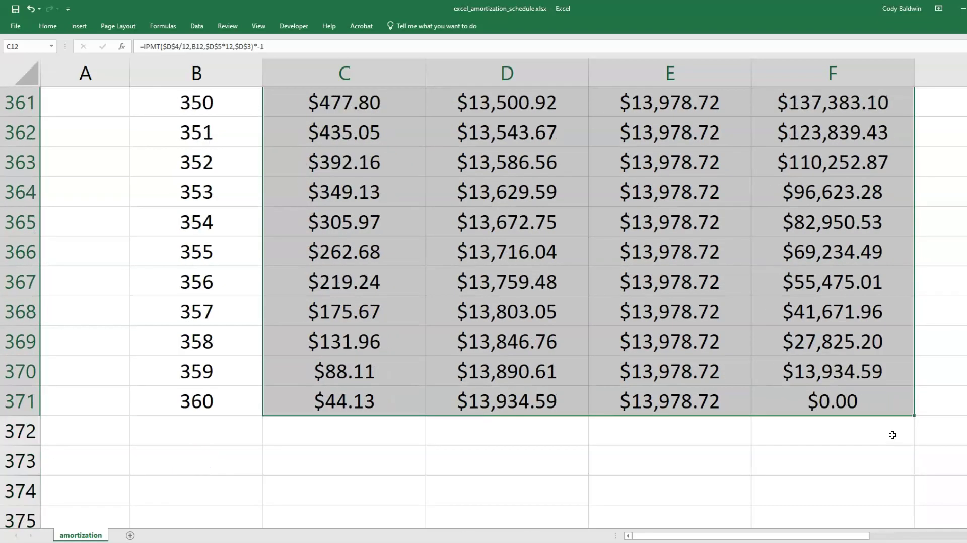
click(840, 400)
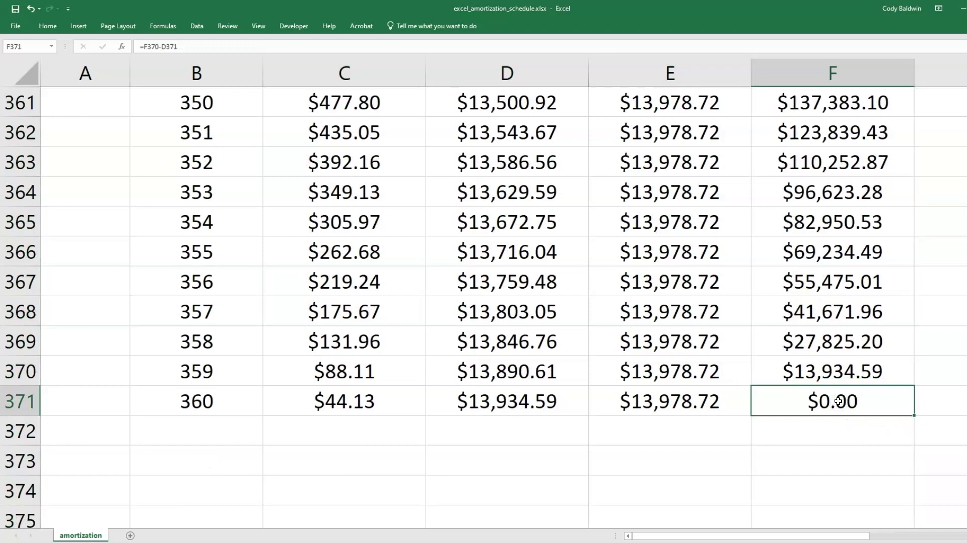